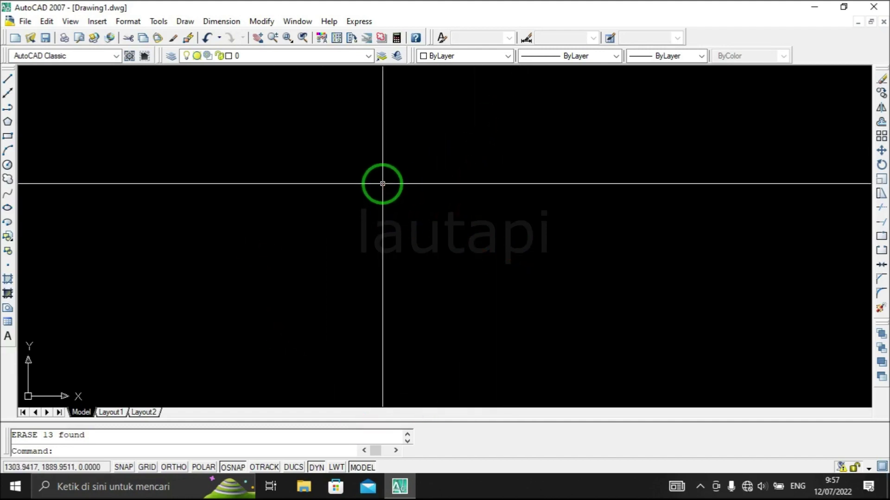
{"action": "type", "text": "c"}
{"action": "key", "text": "Return"}
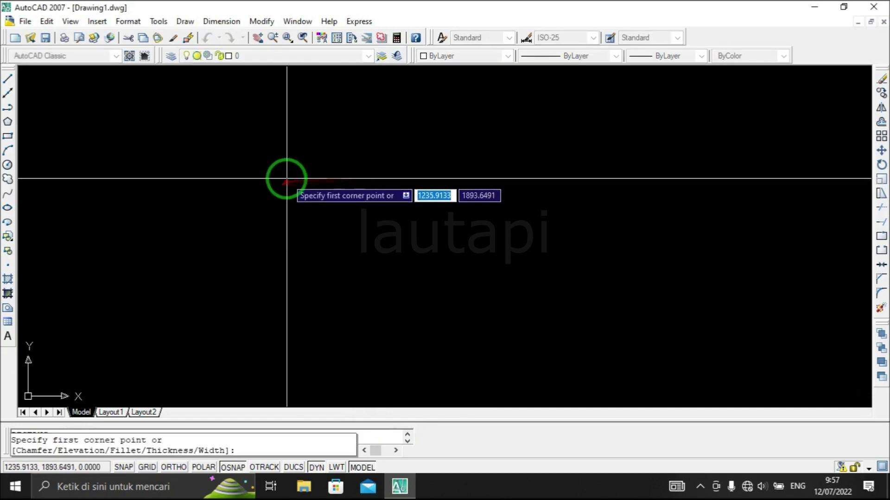
{"action": "left_click", "coordinate": [287, 179]}
{"action": "type", "text": "100"}
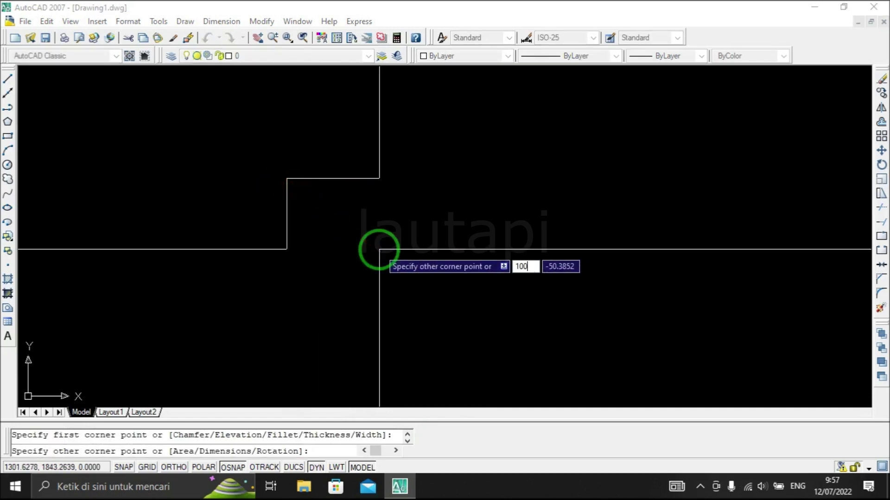
{"action": "key", "text": "Tab"}
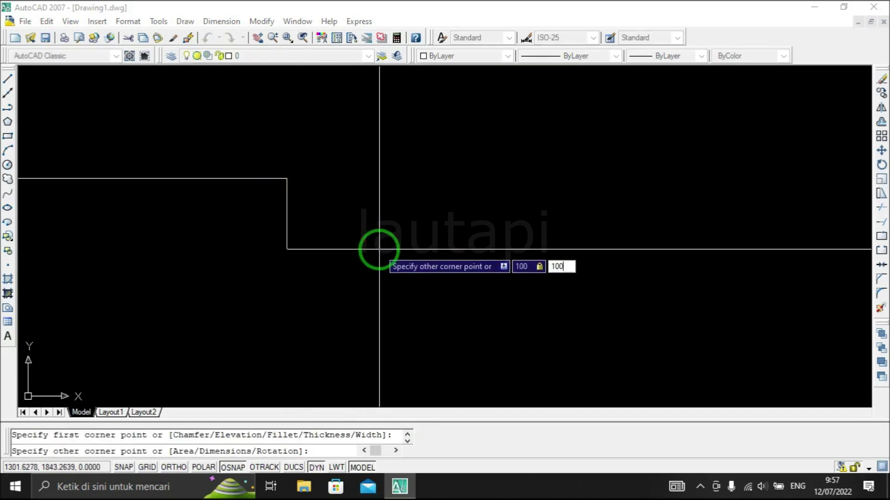
{"action": "key", "text": "Return"}
{"action": "middle_click_drag", "start_coordinate": [427, 218], "coordinate": [386, 317]}
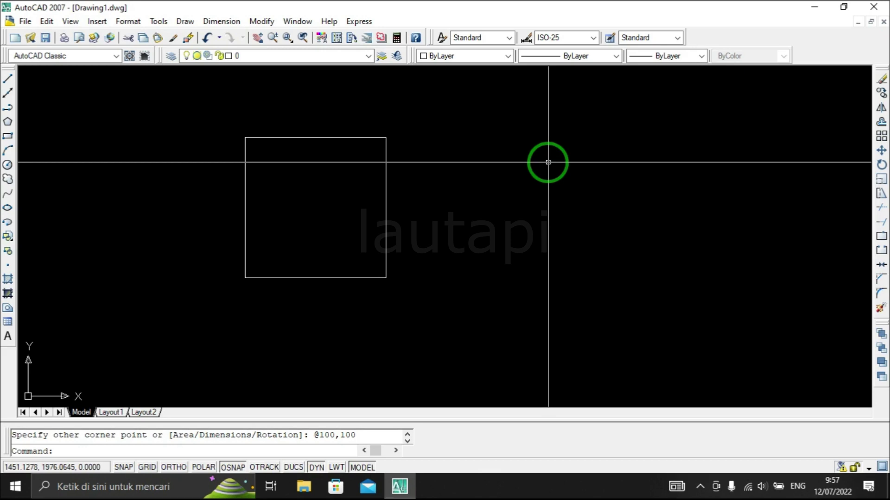
{"action": "type", "text": "ap"}
{"action": "key", "text": "Return"}
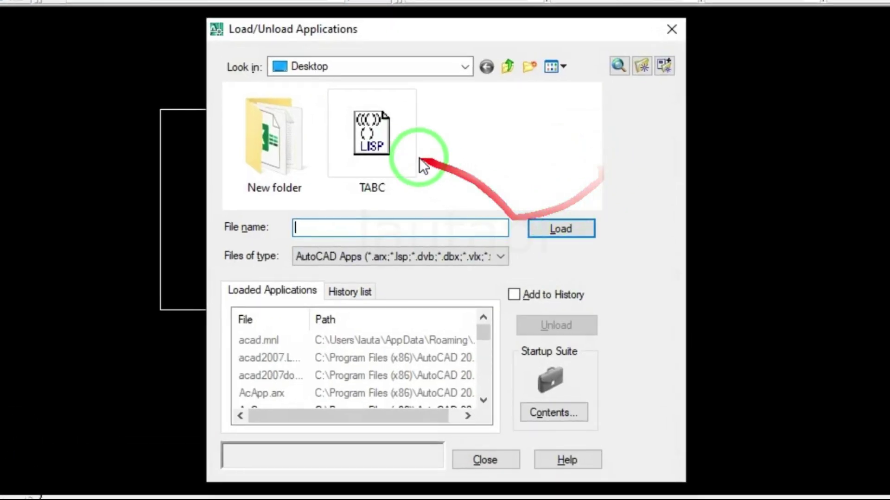
Load TABC.lsp through Load/Unload Applications and close the loader.
{"action": "left_click", "coordinate": [385, 144]}
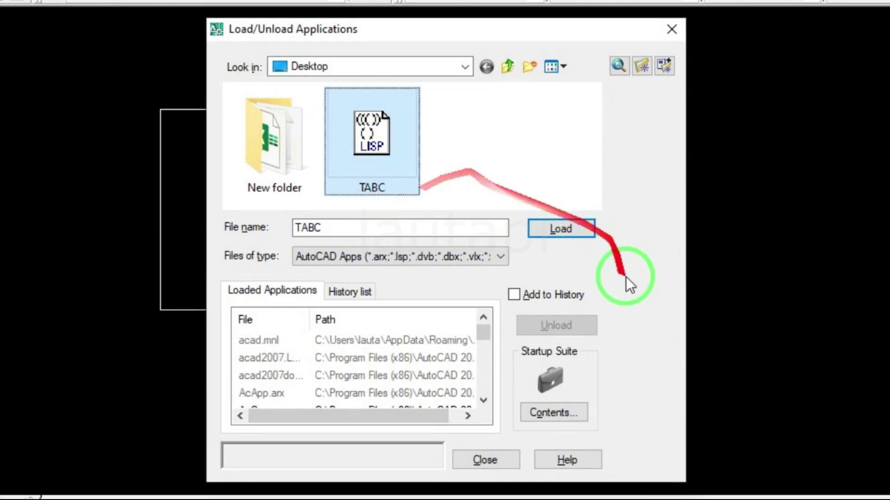
{"action": "left_click", "coordinate": [569, 235]}
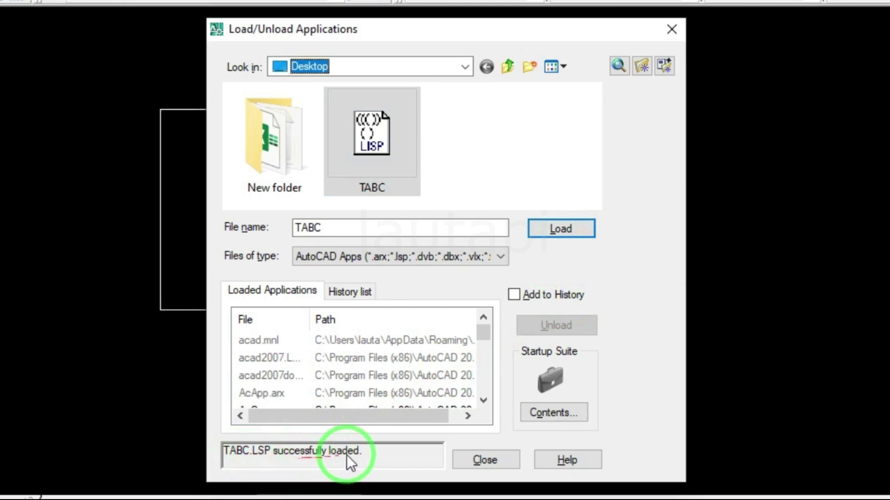
{"action": "left_click", "coordinate": [487, 461]}
{"action": "type", "text": "tabc"}
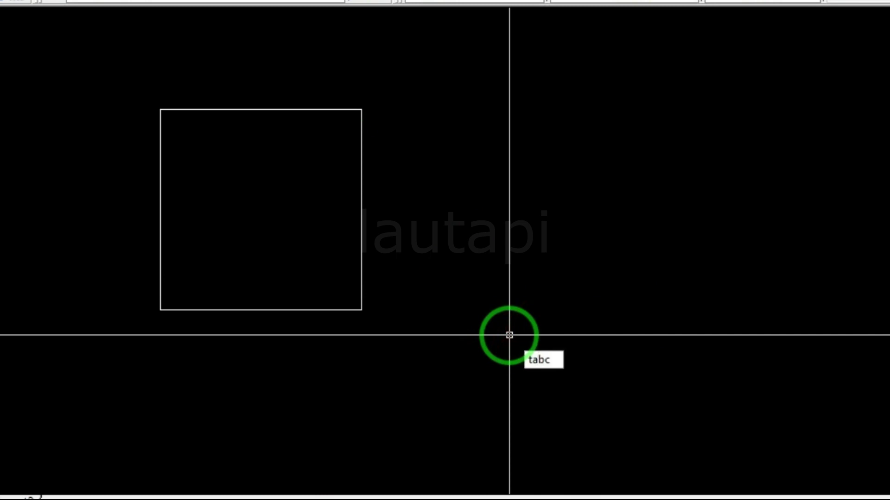
Run TABC on the square and place its Land # table to the right.
{"action": "key", "text": "Return"}
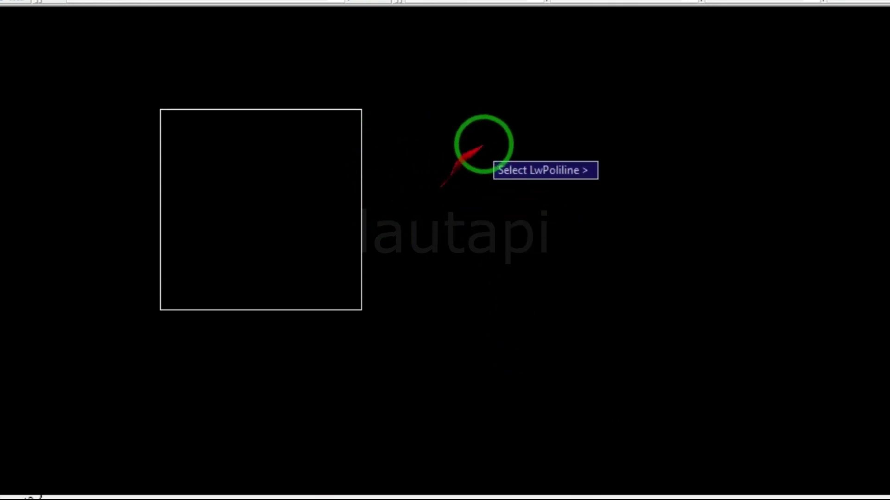
{"action": "left_click", "coordinate": [361, 179]}
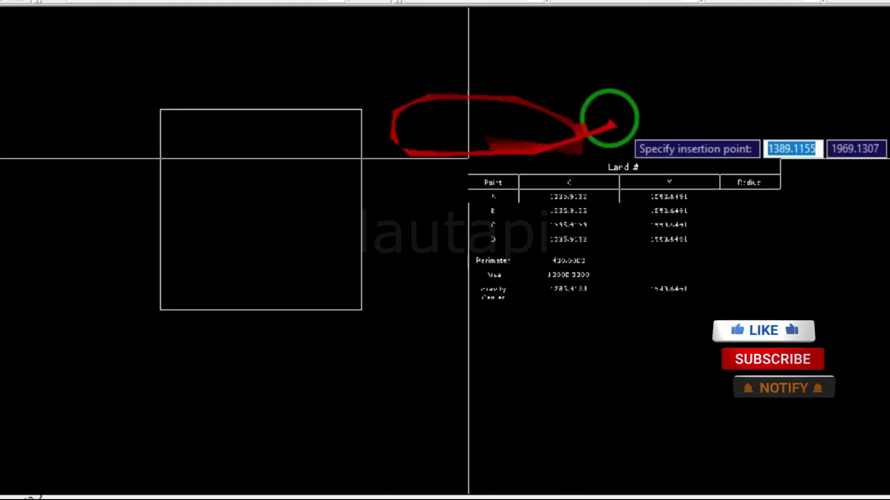
{"action": "left_click", "coordinate": [533, 143]}
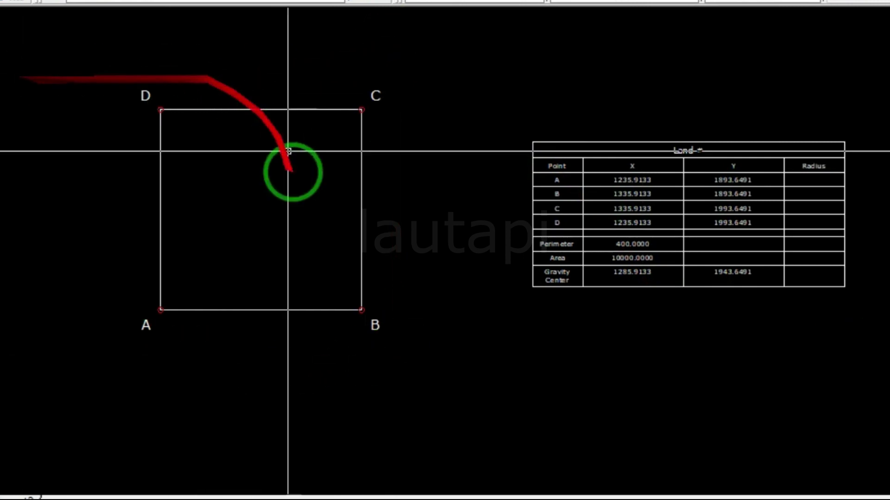
{"action": "middle_click_drag", "start_coordinate": [387, 212], "coordinate": [347, 228]}
{"action": "scroll", "coordinate": [368, 235], "scroll_direction": "up", "scroll_amount": 2}
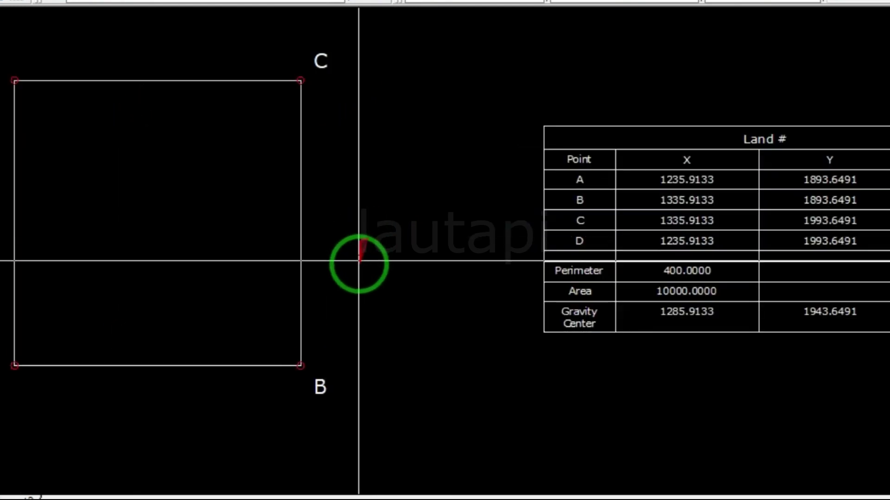
{"action": "scroll", "coordinate": [318, 391], "scroll_direction": "up", "scroll_amount": 2}
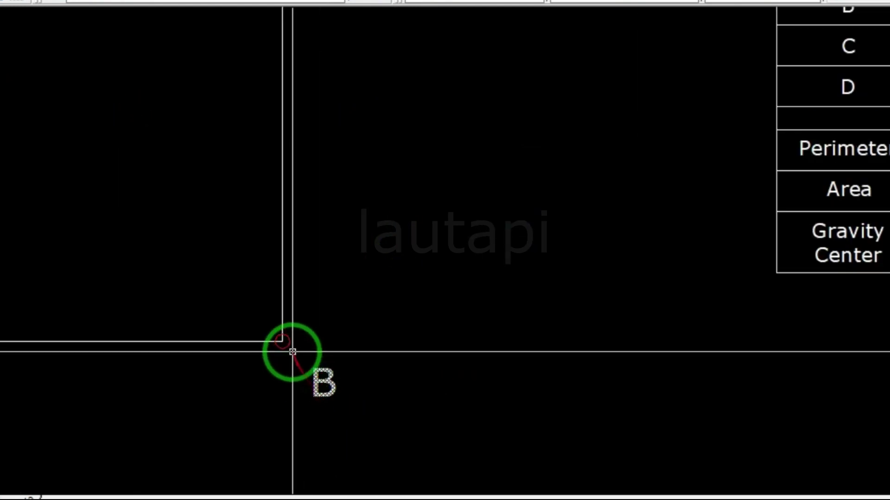
{"action": "left_click", "coordinate": [293, 348]}
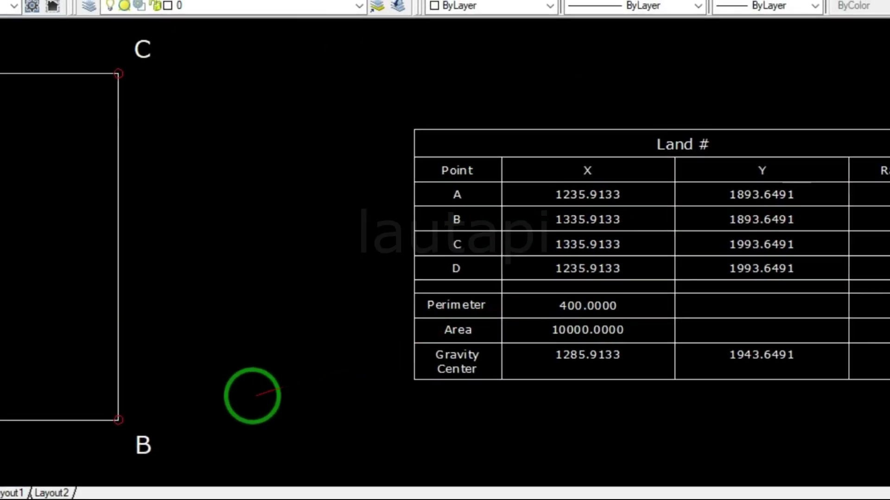
{"action": "left_click", "coordinate": [524, 484]}
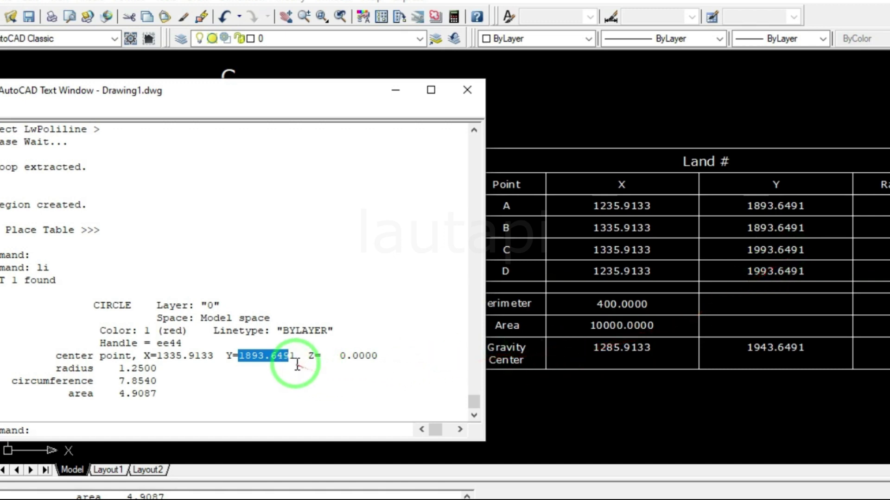
{"action": "left_click", "coordinate": [459, 95]}
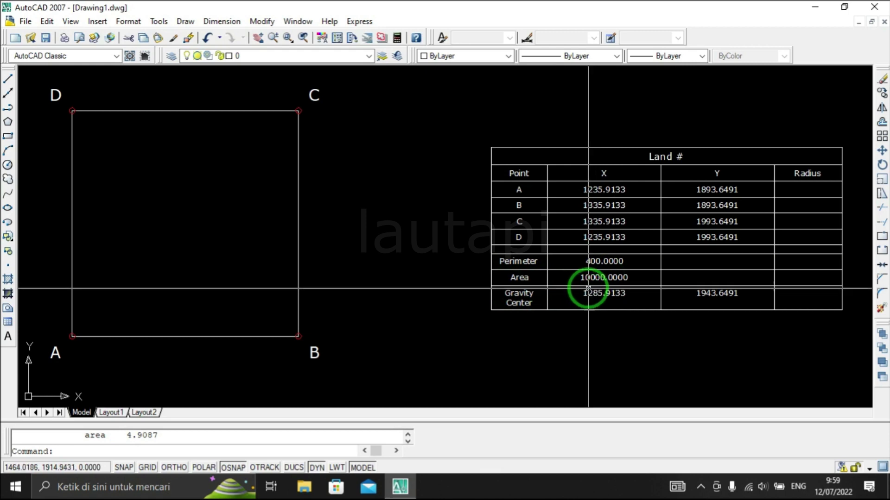
{"action": "left_click", "coordinate": [352, 254]}
{"action": "left_click", "coordinate": [242, 222]}
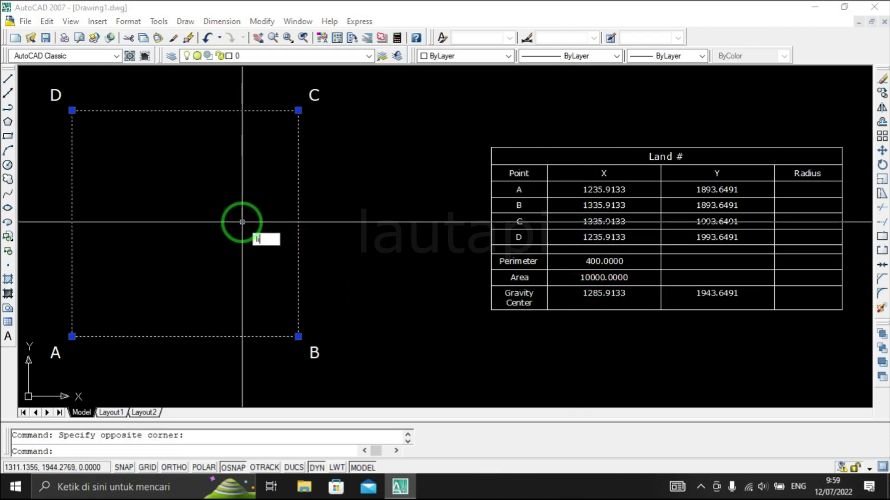
{"action": "key", "text": "Return"}
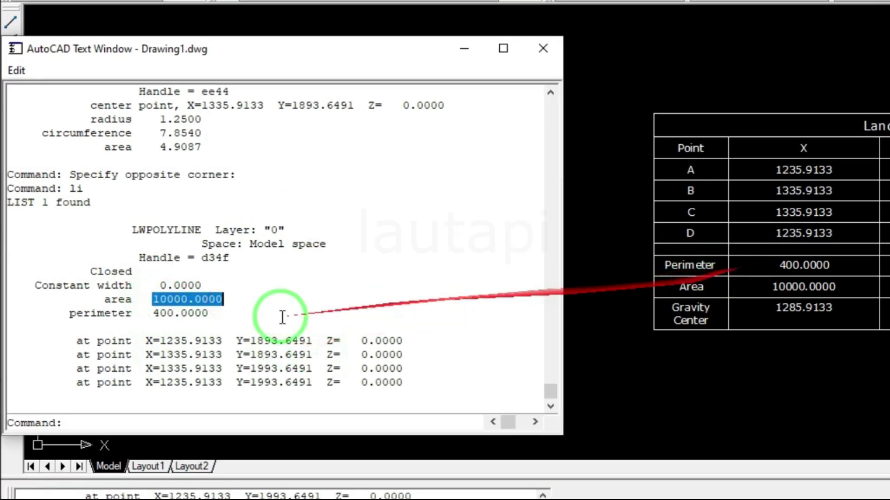
{"action": "left_click", "coordinate": [175, 316]}
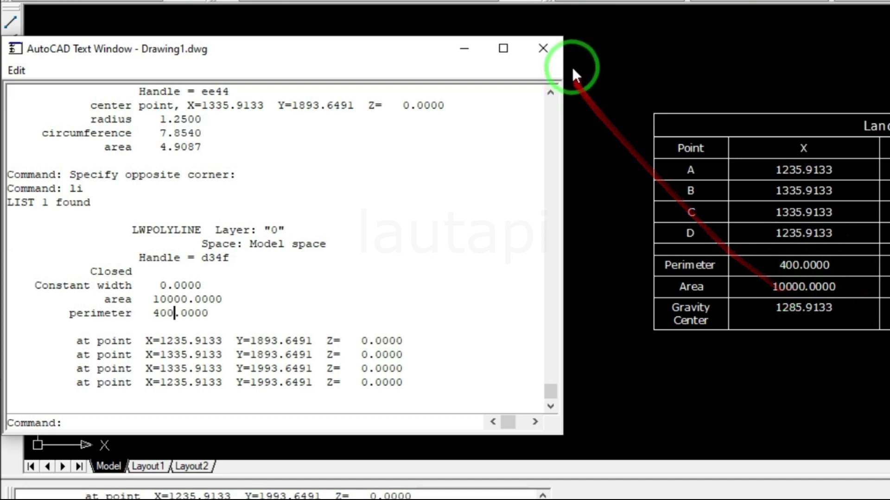
{"action": "left_click", "coordinate": [559, 54]}
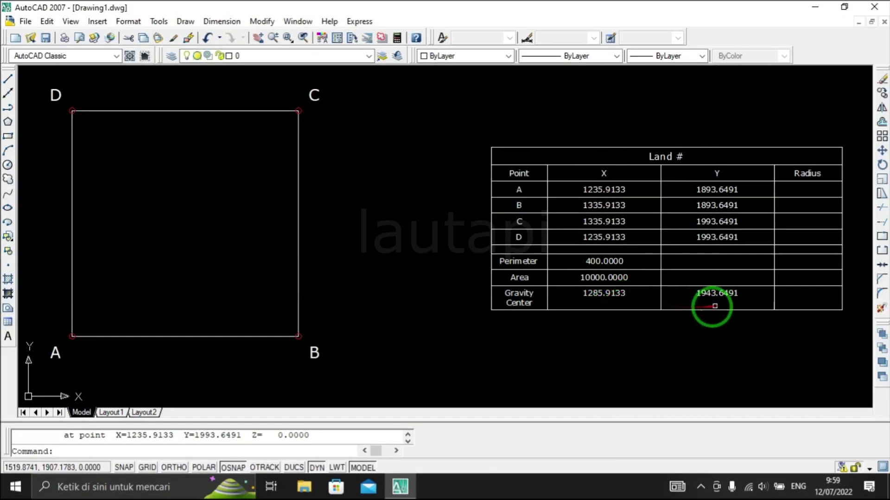
Draw the first diagonal polyline from corner C to corner A.
{"action": "middle_click_drag", "start_coordinate": [397, 280], "coordinate": [431, 288]}
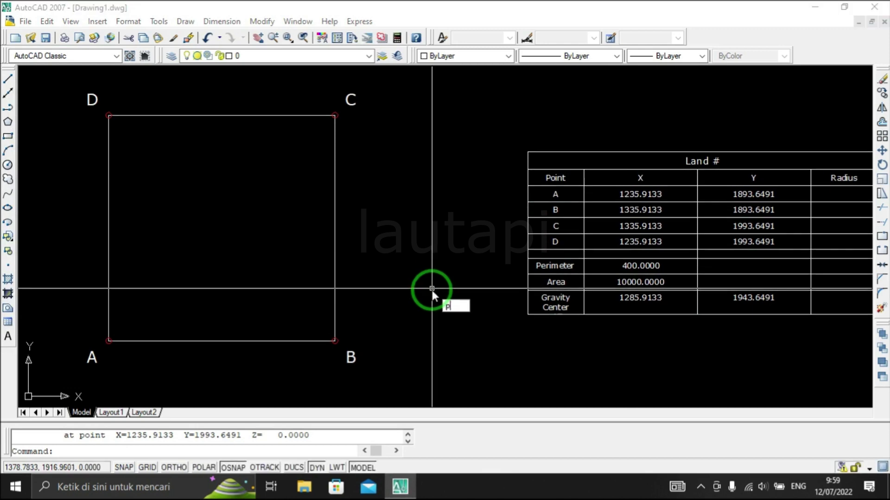
{"action": "type", "text": "l"}
{"action": "key", "text": "Return"}
{"action": "scroll", "coordinate": [345, 139], "scroll_direction": "up", "scroll_amount": 3}
{"action": "scroll", "coordinate": [364, 139], "scroll_direction": "up", "scroll_amount": 3}
{"action": "scroll", "coordinate": [387, 151], "scroll_direction": "up", "scroll_amount": 2}
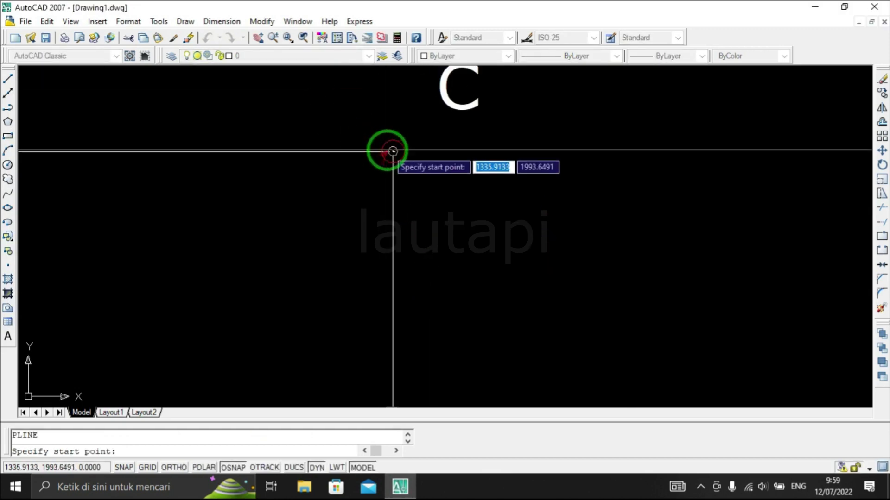
{"action": "left_click", "coordinate": [390, 150]}
{"action": "scroll", "coordinate": [473, 149], "scroll_direction": "down", "scroll_amount": 3}
{"action": "scroll", "coordinate": [241, 383], "scroll_direction": "up", "scroll_amount": 3}
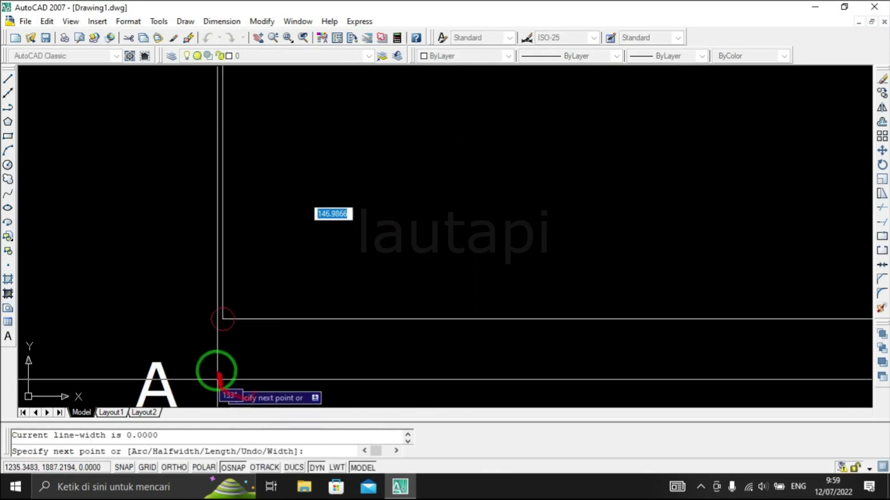
{"action": "left_click", "coordinate": [222, 319]}
{"action": "scroll", "coordinate": [259, 343], "scroll_direction": "down", "scroll_amount": 2}
{"action": "scroll", "coordinate": [417, 333], "scroll_direction": "down", "scroll_amount": 2}
{"action": "scroll", "coordinate": [542, 329], "scroll_direction": "up", "scroll_amount": 3}
{"action": "left_click", "coordinate": [531, 339]}
{"action": "key", "text": "Return"}
Draw the second diagonal polyline from corner B to corner D.
{"action": "key", "text": "Return"}
{"action": "left_click", "coordinate": [533, 343]}
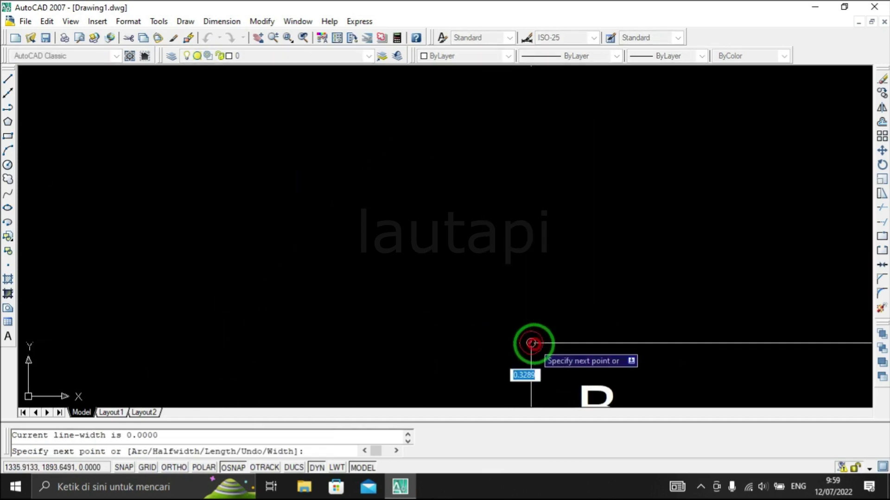
{"action": "scroll", "coordinate": [487, 325], "scroll_direction": "down", "scroll_amount": 2}
{"action": "scroll", "coordinate": [595, 371], "scroll_direction": "up", "scroll_amount": 2}
{"action": "scroll", "coordinate": [327, 83], "scroll_direction": "up", "scroll_amount": 2}
{"action": "left_click", "coordinate": [333, 125]}
{"action": "scroll", "coordinate": [336, 149], "scroll_direction": "down", "scroll_amount": 2}
{"action": "key", "text": "Return"}
Draw a small circle centred where the two diagonals cross.
{"action": "key", "text": "Return"}
{"action": "scroll", "coordinate": [462, 281], "scroll_direction": "up", "scroll_amount": 2}
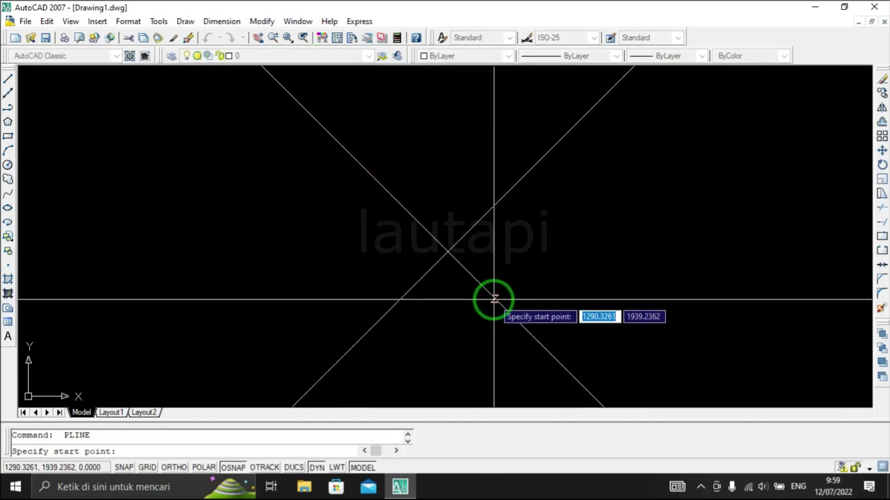
{"action": "key", "text": "Escape"}
{"action": "type", "text": "c"}
{"action": "key", "text": "Return"}
{"action": "left_click", "coordinate": [447, 251]}
{"action": "scroll", "coordinate": [447, 252], "scroll_direction": "down", "scroll_amount": 3}
{"action": "left_click", "coordinate": [537, 272]}
{"action": "mouse_move", "coordinate": [538, 272]}
{"action": "middle_mouse_down"}
{"action": "mouse_move", "coordinate": [287, 264]}
{"action": "mouse_move", "coordinate": [238, 246]}
{"action": "mouse_move", "coordinate": [135, 242]}
{"action": "mouse_move", "coordinate": [162, 244]}
{"action": "middle_mouse_up"}
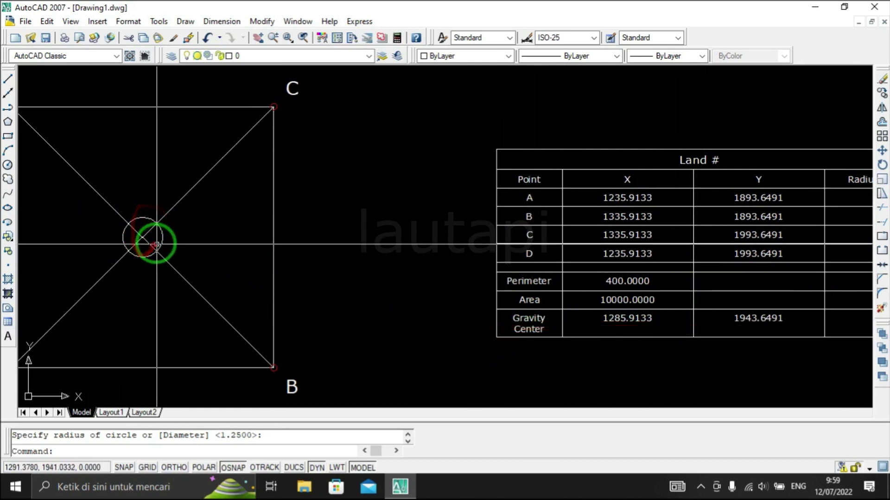
{"action": "left_click", "coordinate": [161, 238]}
{"action": "type", "text": "li"}
{"action": "key", "text": "Return"}
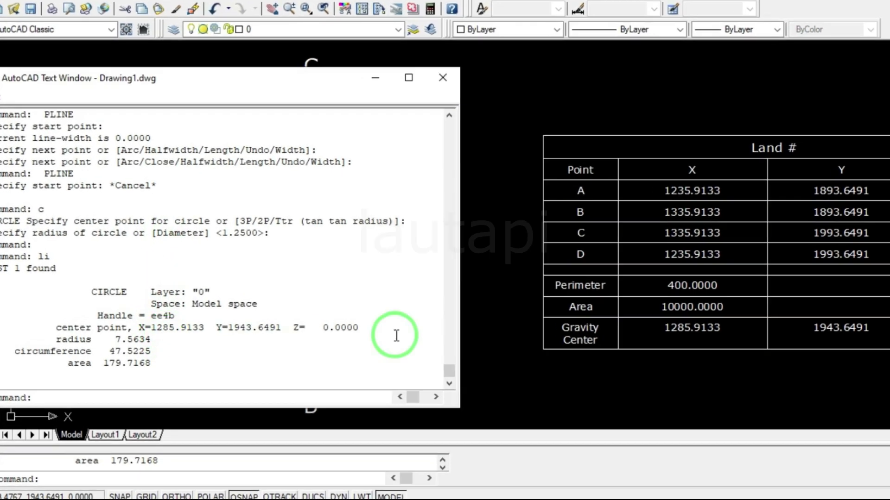
{"action": "left_click_drag", "start_coordinate": [718, 337], "coordinate": [291, 362]}
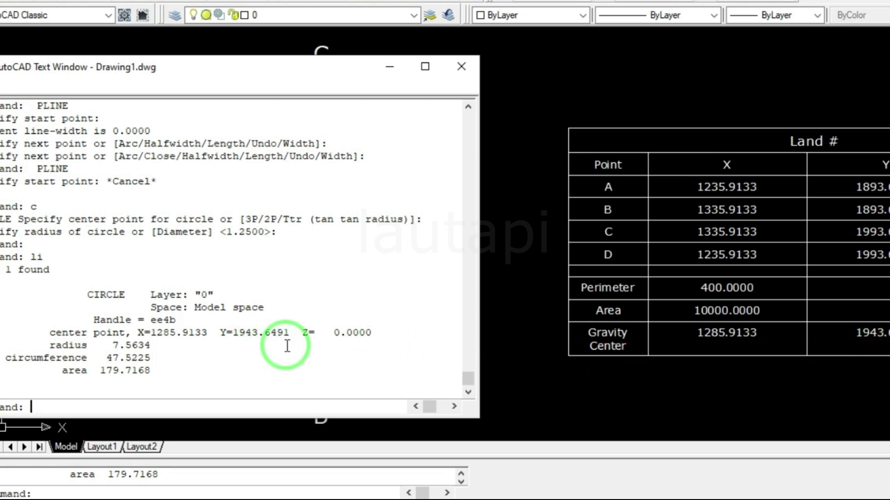
{"action": "left_click", "coordinate": [461, 66]}
{"action": "scroll", "coordinate": [621, 195], "scroll_direction": "down", "scroll_amount": 3}
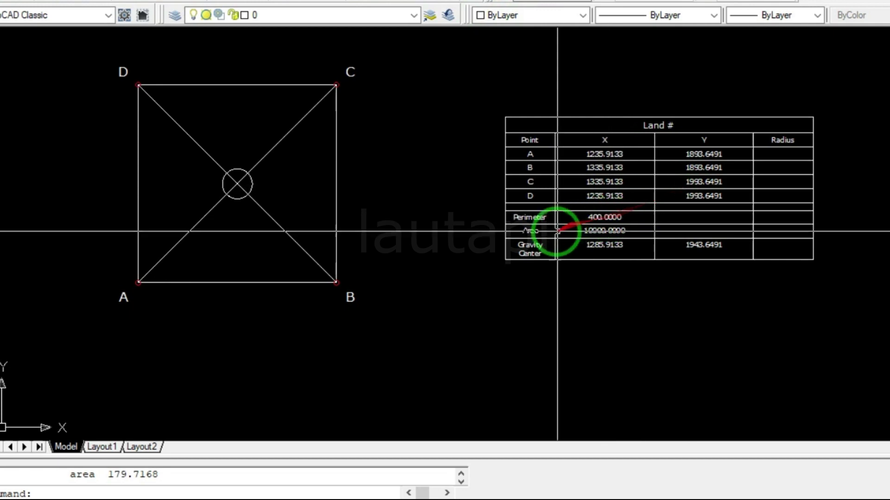
{"action": "middle_click_drag", "start_coordinate": [568, 228], "coordinate": [596, 215]}
{"action": "scroll", "coordinate": [598, 214], "scroll_direction": "down", "scroll_amount": 3}
{"action": "scroll", "coordinate": [525, 275], "scroll_direction": "up", "scroll_amount": 3}
{"action": "middle_click_drag", "start_coordinate": [524, 274], "coordinate": [497, 323]}
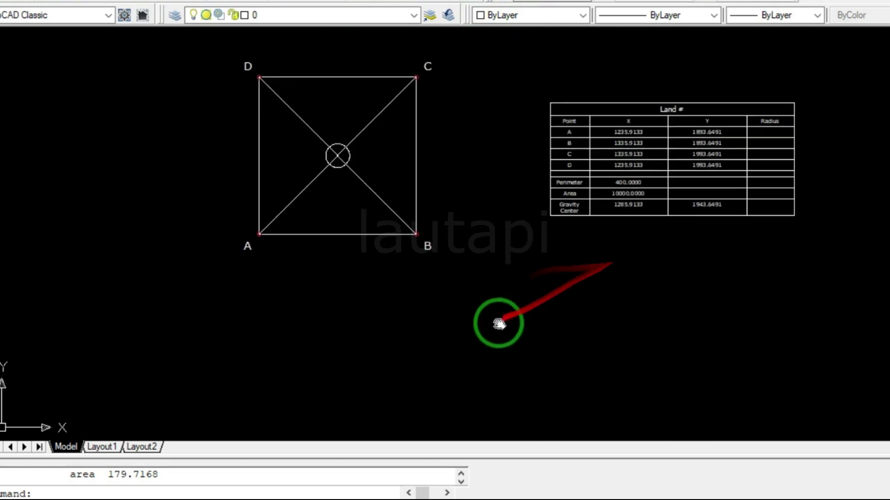
With Ortho on, draw a stepped right-angled open polyline below the square.
{"action": "type", "text": "line"}
{"action": "key", "text": "Return"}
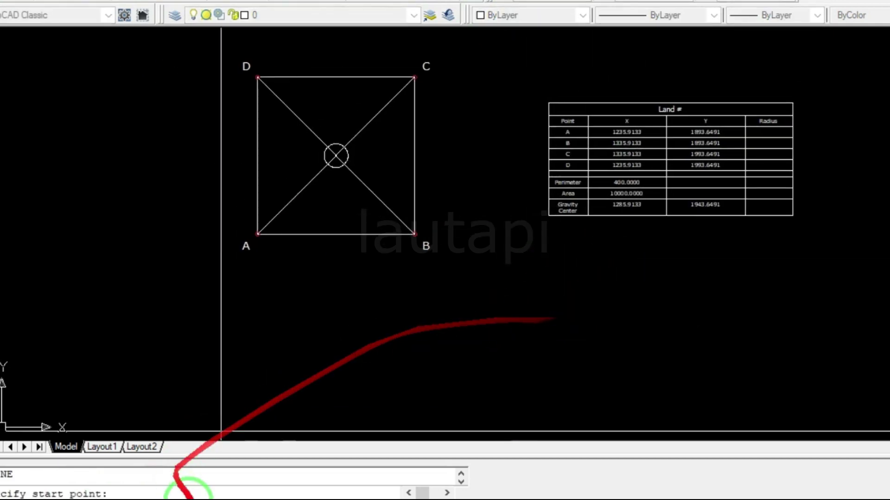
{"action": "key", "text": "F8"}
{"action": "middle_click_drag", "start_coordinate": [214, 357], "coordinate": [255, 258]}
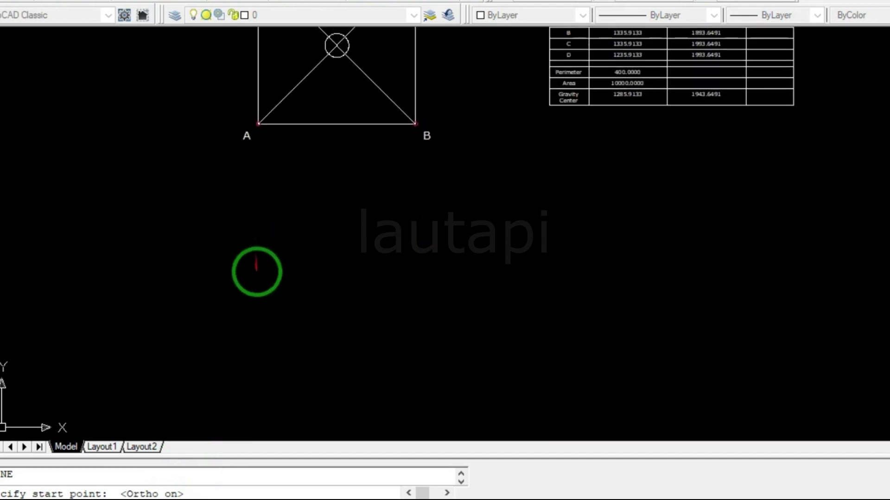
{"action": "left_click", "coordinate": [234, 197]}
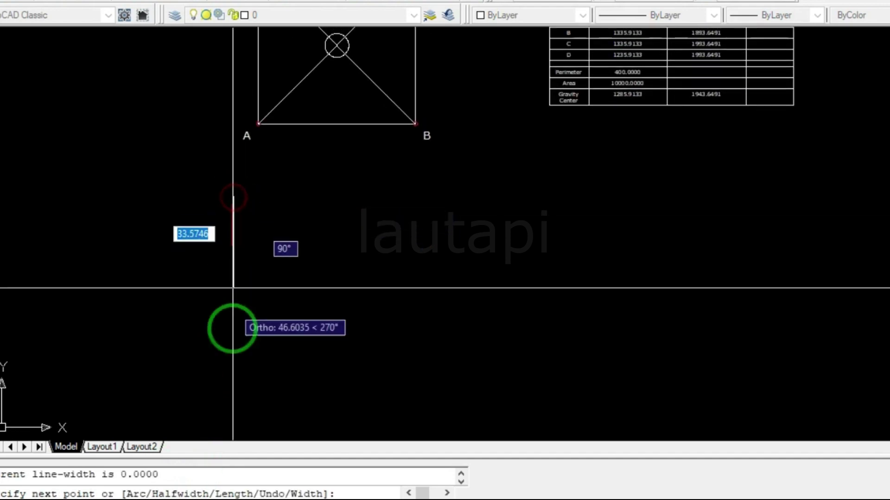
{"action": "left_click", "coordinate": [234, 380]}
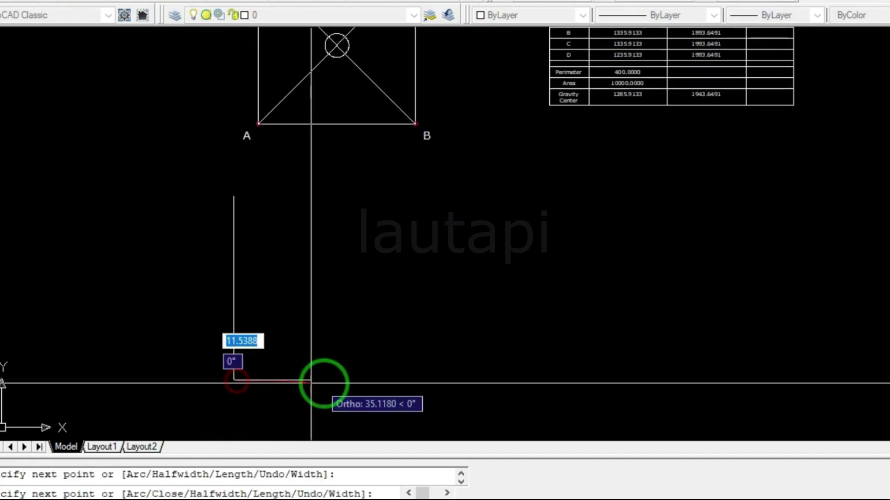
{"action": "left_click", "coordinate": [345, 380]}
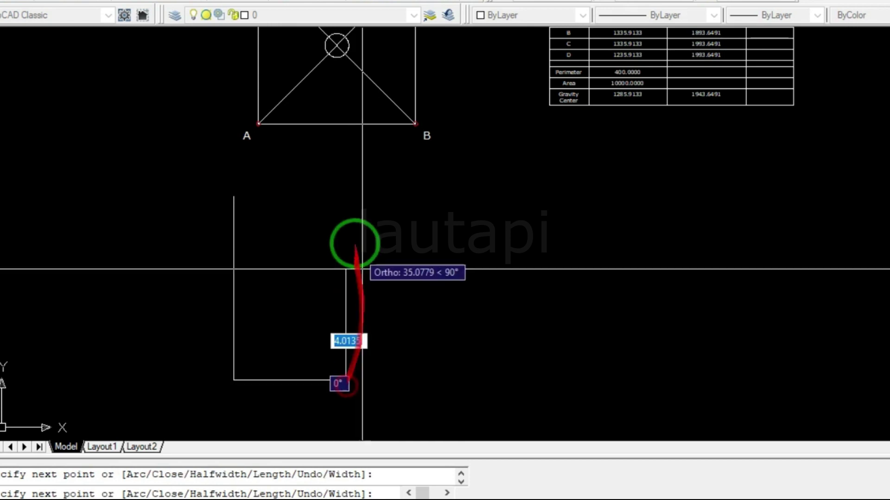
{"action": "left_click", "coordinate": [358, 194]}
{"action": "left_click", "coordinate": [478, 382]}
{"action": "left_click", "coordinate": [545, 379]}
{"action": "middle_click_drag", "start_coordinate": [485, 349], "coordinate": [377, 368]}
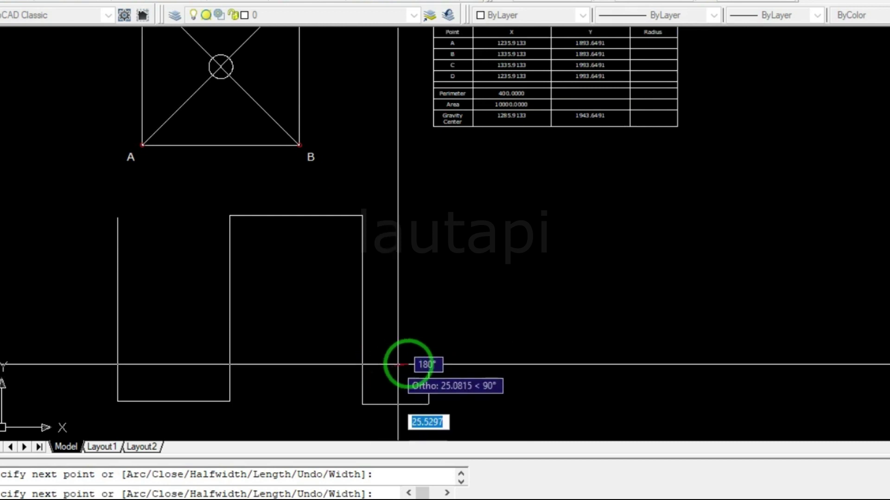
{"action": "key", "text": "Escape"}
{"action": "mouse_move", "coordinate": [424, 322]}
{"action": "middle_mouse_down"}
{"action": "mouse_move", "coordinate": [444, 301]}
{"action": "mouse_move", "coordinate": [435, 302]}
{"action": "middle_mouse_up"}
{"action": "type", "text": "tabc"}
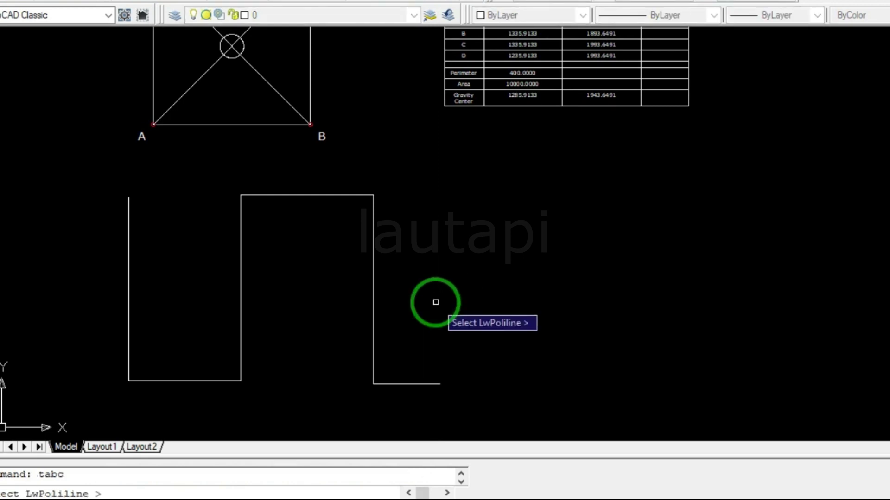
Run TABC on the open polyline and place its Land # table to the right.
{"action": "left_click", "coordinate": [373, 246]}
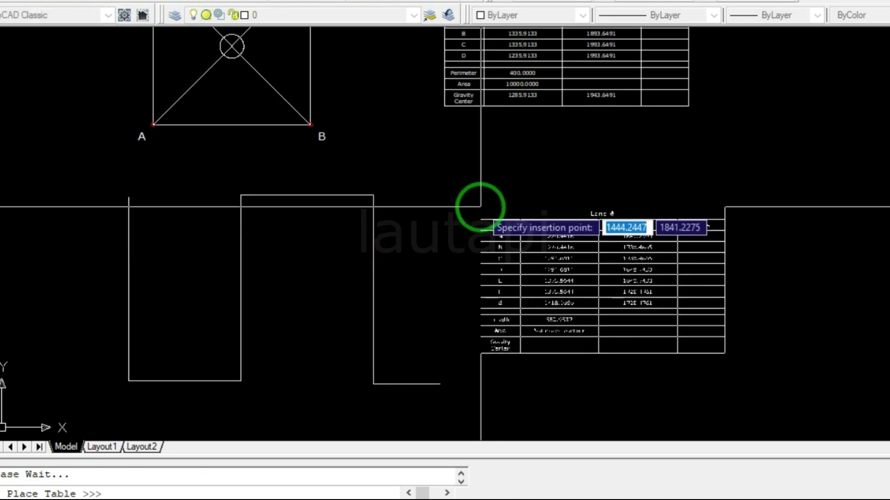
{"action": "left_click", "coordinate": [481, 206]}
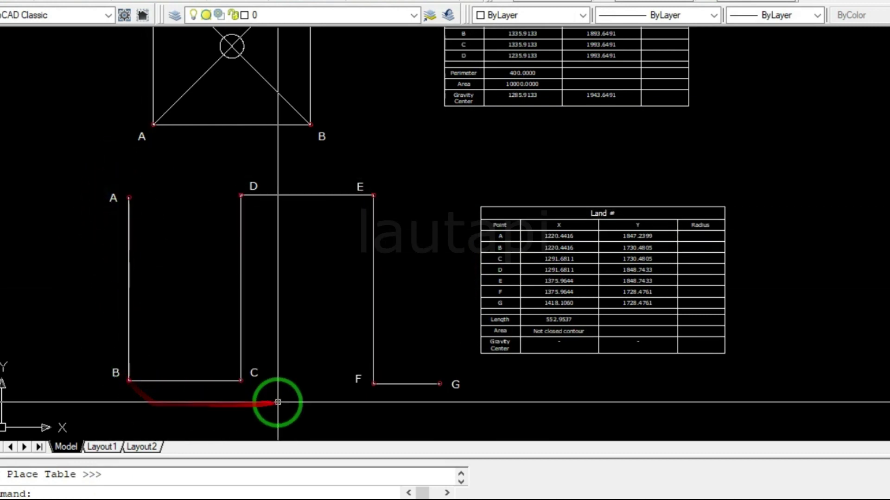
{"action": "middle_click_drag", "start_coordinate": [206, 195], "coordinate": [232, 268]}
{"action": "mouse_move", "coordinate": [264, 115]}
{"action": "middle_mouse_down"}
{"action": "mouse_move", "coordinate": [288, 185]}
{"action": "mouse_move", "coordinate": [274, 180]}
{"action": "middle_mouse_up"}
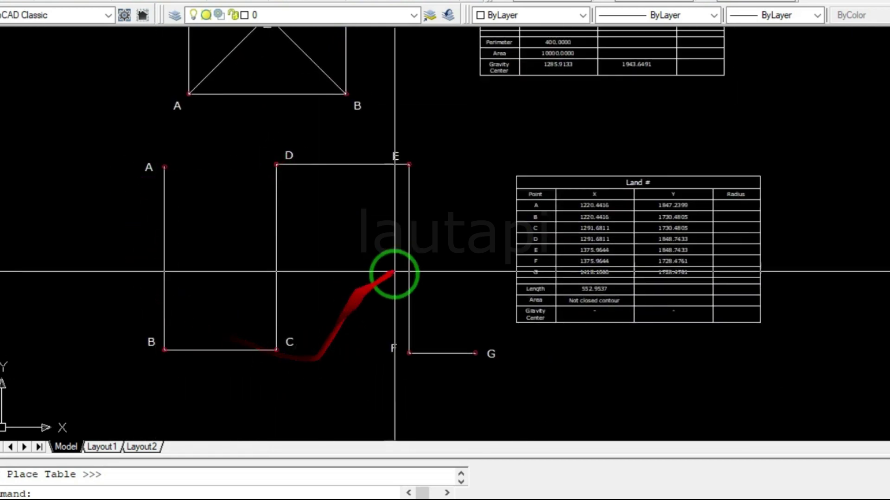
{"action": "scroll", "coordinate": [473, 355], "scroll_direction": "up", "scroll_amount": 2}
{"action": "mouse_move", "coordinate": [500, 334]}
{"action": "middle_mouse_down"}
{"action": "mouse_move", "coordinate": [392, 298]}
{"action": "mouse_move", "coordinate": [376, 275]}
{"action": "middle_mouse_up"}
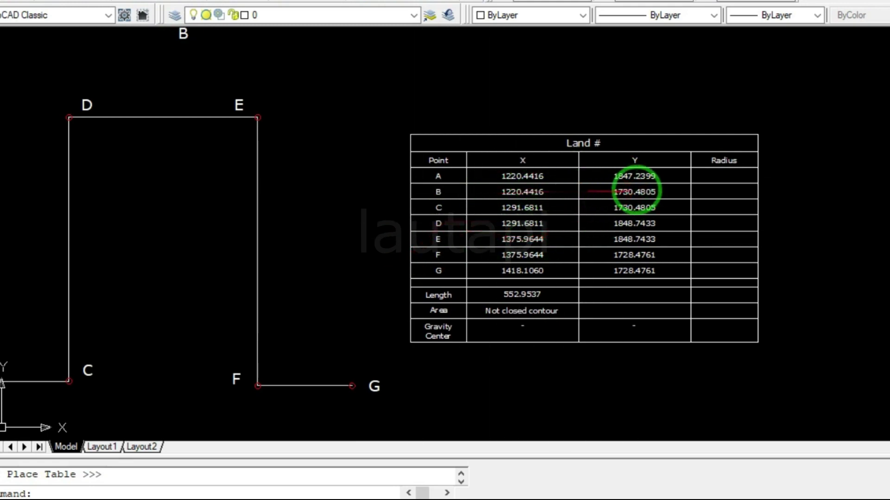
{"action": "scroll", "coordinate": [541, 213], "scroll_direction": "up", "scroll_amount": 2}
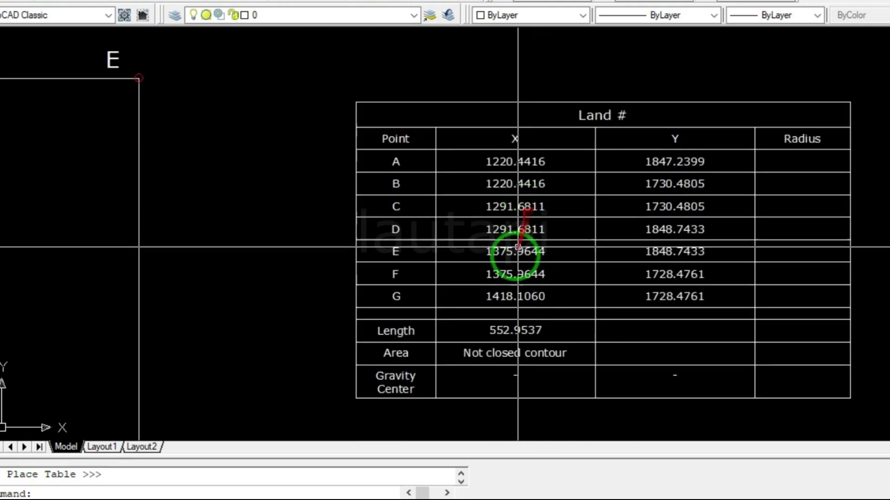
{"action": "middle_click_drag", "start_coordinate": [526, 252], "coordinate": [566, 235]}
{"action": "scroll", "coordinate": [474, 282], "scroll_direction": "down", "scroll_amount": 3}
{"action": "middle_click_drag", "start_coordinate": [475, 338], "coordinate": [494, 324]}
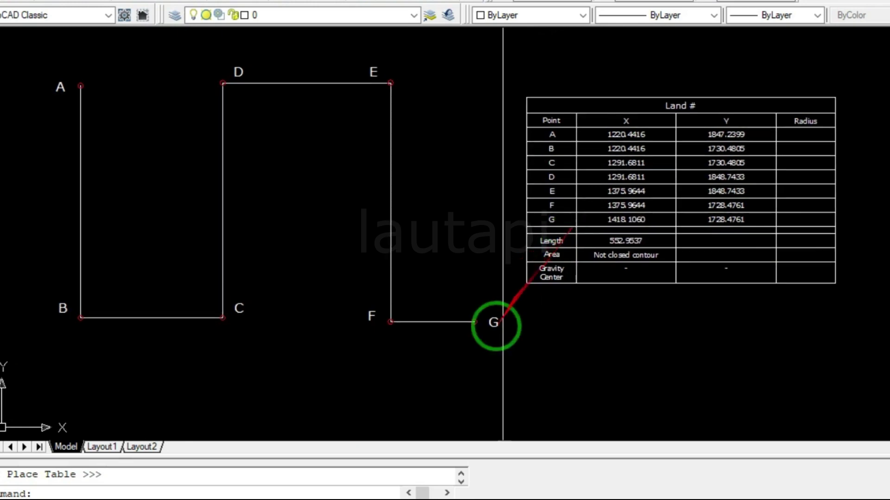
{"action": "scroll", "coordinate": [548, 249], "scroll_direction": "up", "scroll_amount": 2}
{"action": "middle_click_drag", "start_coordinate": [548, 250], "coordinate": [561, 297]}
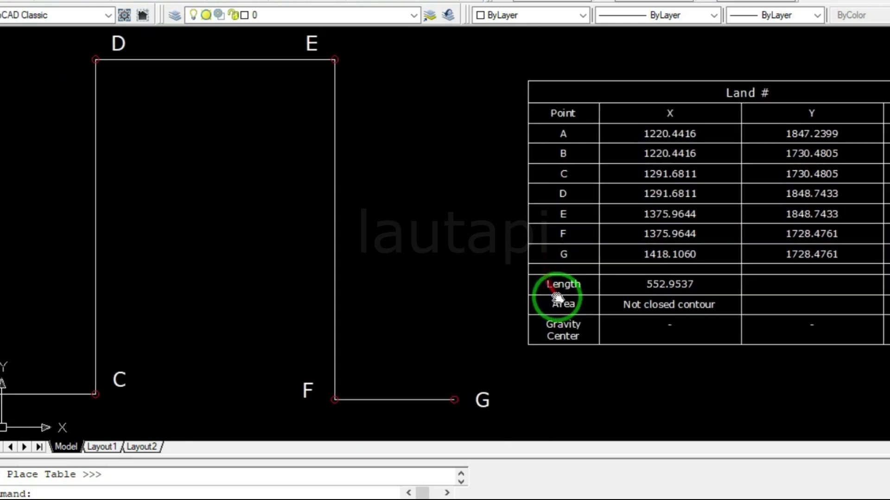
LIST the open polyline to confirm its 552.9537 length.
{"action": "left_click", "coordinate": [391, 264]}
{"action": "left_click", "coordinate": [259, 215]}
{"action": "type", "text": "li"}
{"action": "key", "text": "Return"}
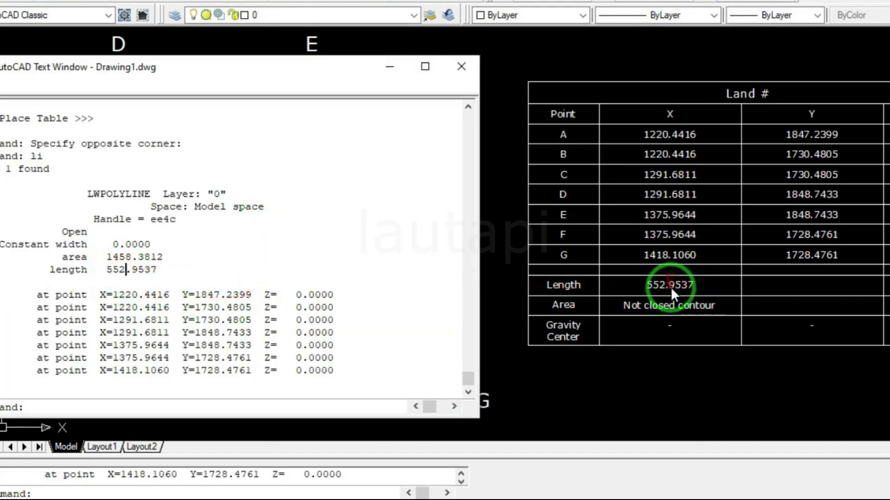
{"action": "left_click", "coordinate": [290, 295]}
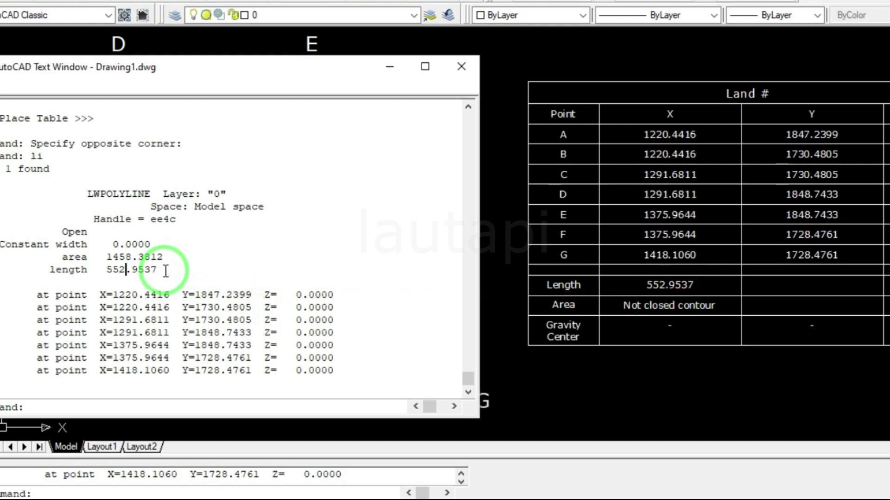
{"action": "left_click", "coordinate": [461, 66]}
Bring both coordinate tables into view and select the square.
{"action": "scroll", "coordinate": [594, 324], "scroll_direction": "down", "scroll_amount": 2}
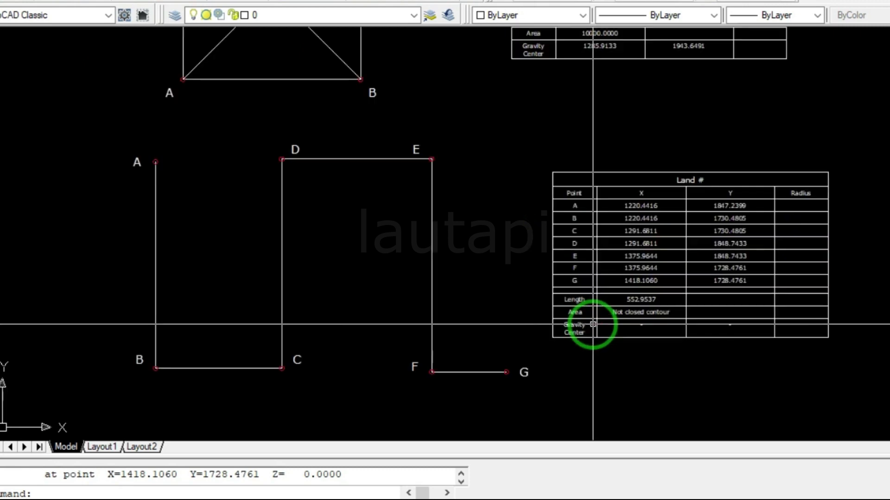
{"action": "scroll", "coordinate": [637, 337], "scroll_direction": "up", "scroll_amount": 2}
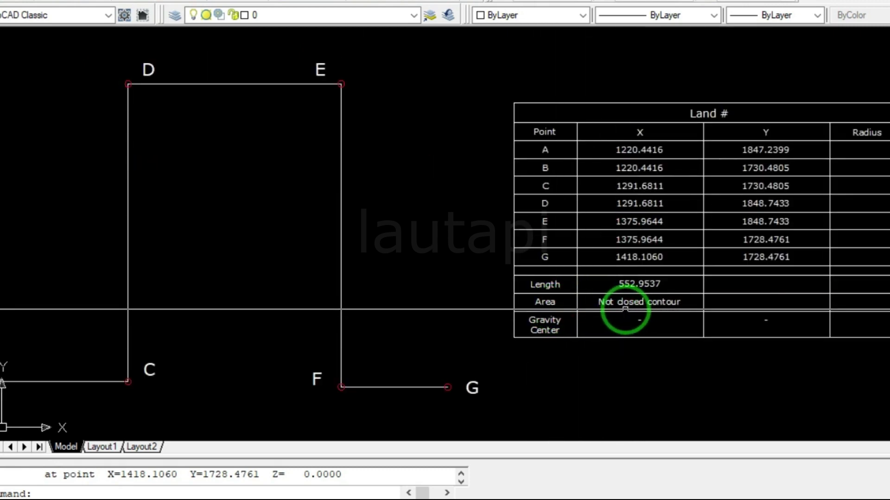
{"action": "mouse_move", "coordinate": [684, 312]}
{"action": "left_mouse_down"}
{"action": "mouse_move", "coordinate": [453, 291]}
{"action": "mouse_move", "coordinate": [572, 324]}
{"action": "mouse_move", "coordinate": [588, 339]}
{"action": "mouse_move", "coordinate": [672, 317]}
{"action": "left_mouse_up"}
{"action": "middle_click_drag", "start_coordinate": [562, 304], "coordinate": [617, 312]}
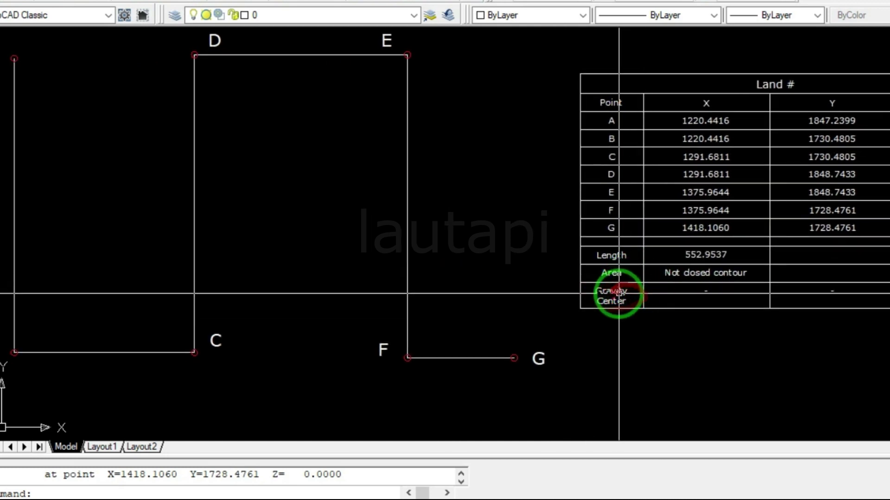
{"action": "scroll", "coordinate": [540, 296], "scroll_direction": "down", "scroll_amount": 3}
{"action": "mouse_move", "coordinate": [461, 269]}
{"action": "middle_mouse_down"}
{"action": "mouse_move", "coordinate": [491, 268]}
{"action": "mouse_move", "coordinate": [499, 332]}
{"action": "middle_mouse_up"}
{"action": "scroll", "coordinate": [494, 257], "scroll_direction": "up", "scroll_amount": 1}
{"action": "left_click_drag", "start_coordinate": [502, 318], "coordinate": [535, 82]}
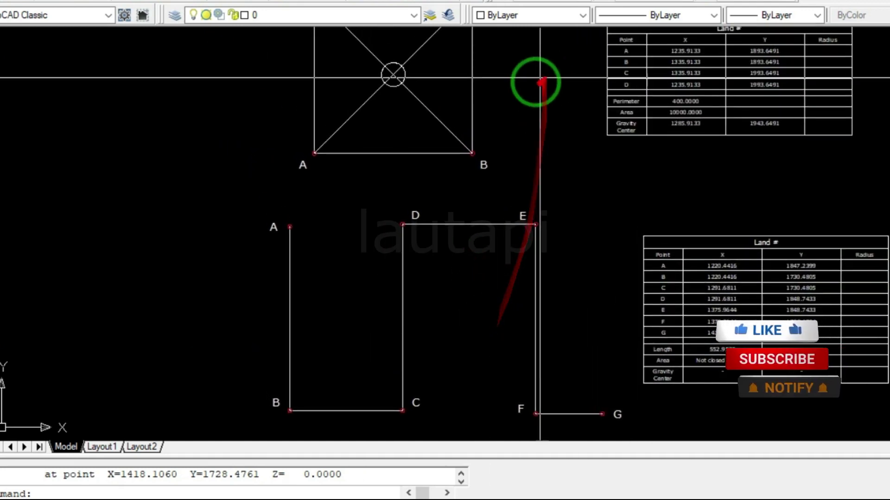
{"action": "left_click_drag", "start_coordinate": [469, 88], "coordinate": [532, 151]}
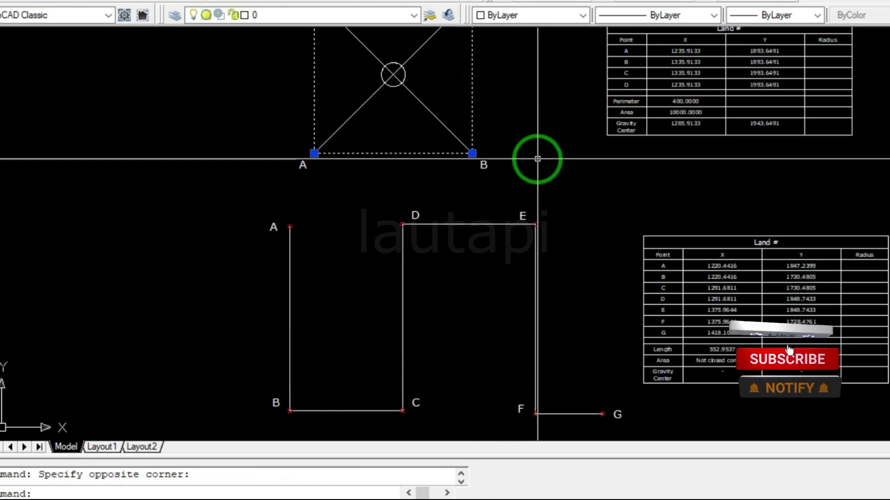
Copy the square downward below the existing drawings.
{"action": "type", "text": "co"}
{"action": "key", "text": "Return"}
{"action": "scroll", "coordinate": [505, 35], "scroll_direction": "down", "scroll_amount": 5}
{"action": "left_click", "coordinate": [502, 29]}
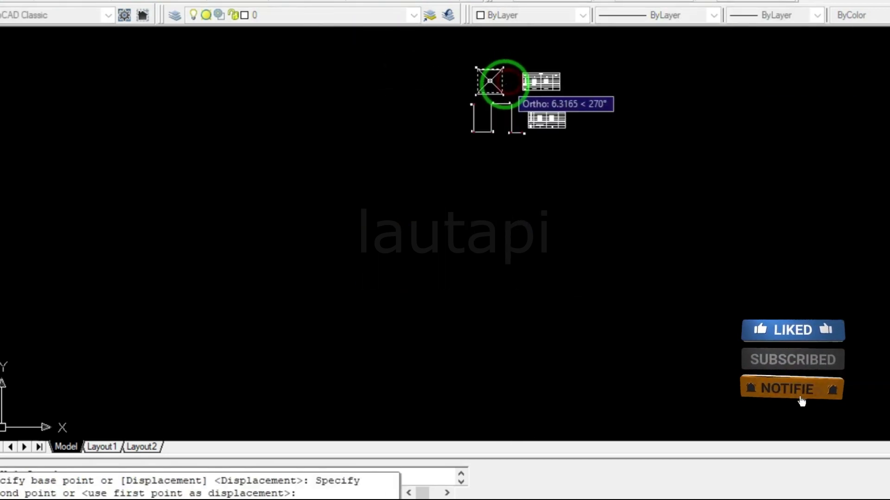
{"action": "scroll", "coordinate": [500, 165], "scroll_direction": "up", "scroll_amount": 5}
{"action": "left_click", "coordinate": [523, 185]}
{"action": "key", "text": "Return"}
{"action": "scroll", "coordinate": [492, 137], "scroll_direction": "up", "scroll_amount": 3}
{"action": "middle_click_drag", "start_coordinate": [422, 147], "coordinate": [477, 164]}
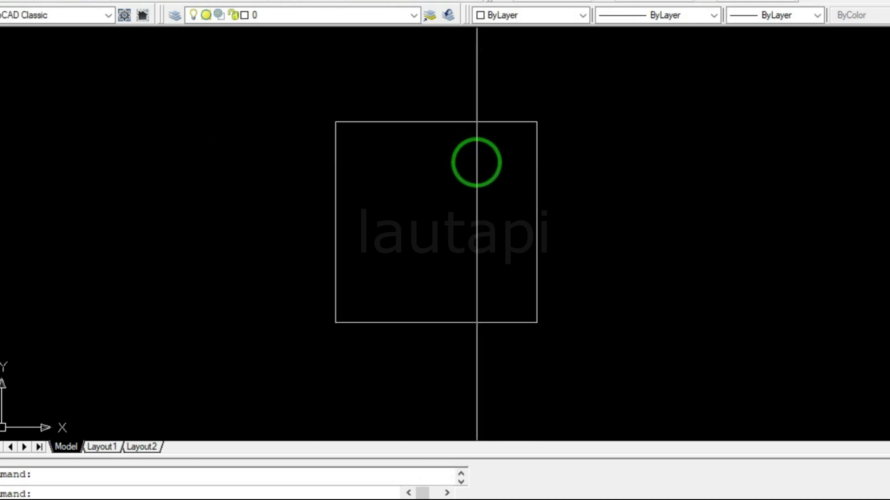
Fillet the copy's top-left corner with radius 50.
{"action": "type", "text": "f"}
{"action": "key", "text": "Return"}
{"action": "type", "text": "r"}
{"action": "key", "text": "Return"}
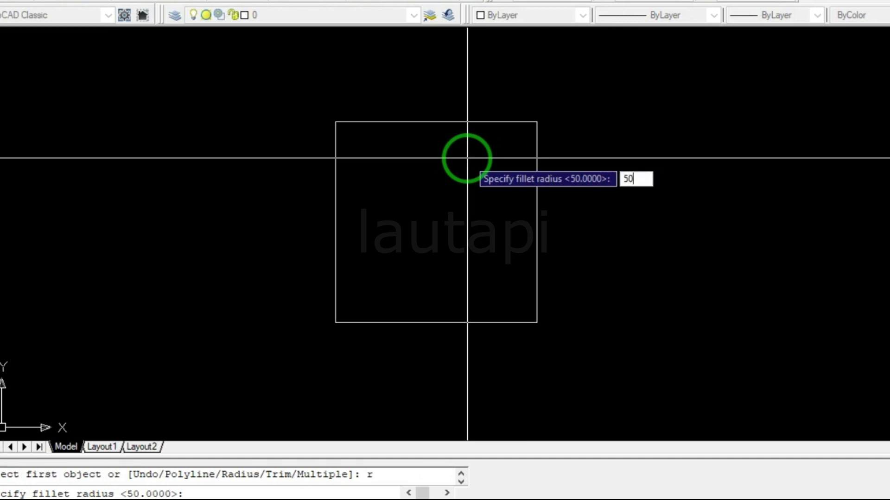
{"action": "type", "text": "0"}
{"action": "key", "text": "Return"}
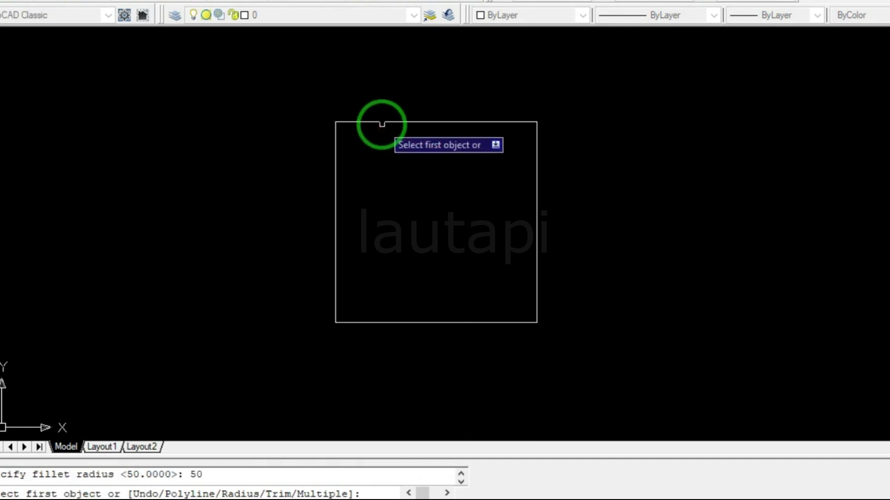
{"action": "left_click", "coordinate": [381, 125]}
{"action": "left_click", "coordinate": [337, 165]}
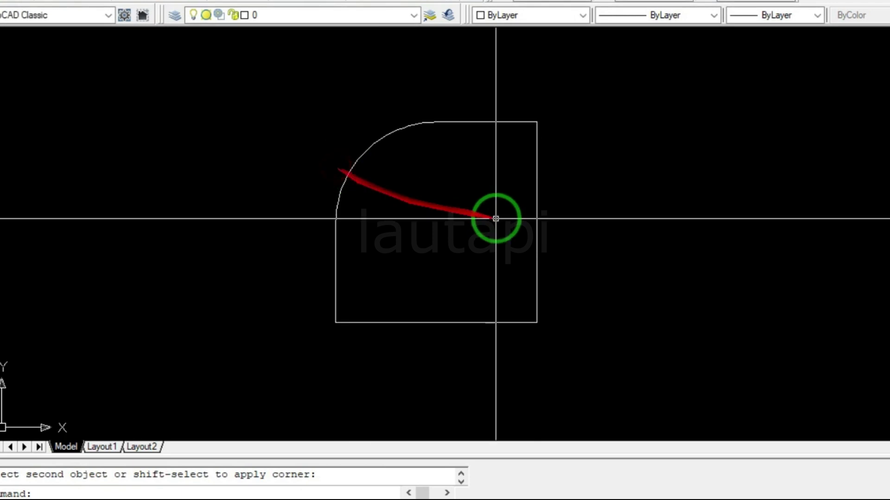
{"action": "scroll", "coordinate": [495, 217], "scroll_direction": "down", "scroll_amount": 2}
Fillet the copy's bottom-right corner with radius 30.
{"action": "key", "text": "Return"}
{"action": "type", "text": "r"}
{"action": "key", "text": "Return"}
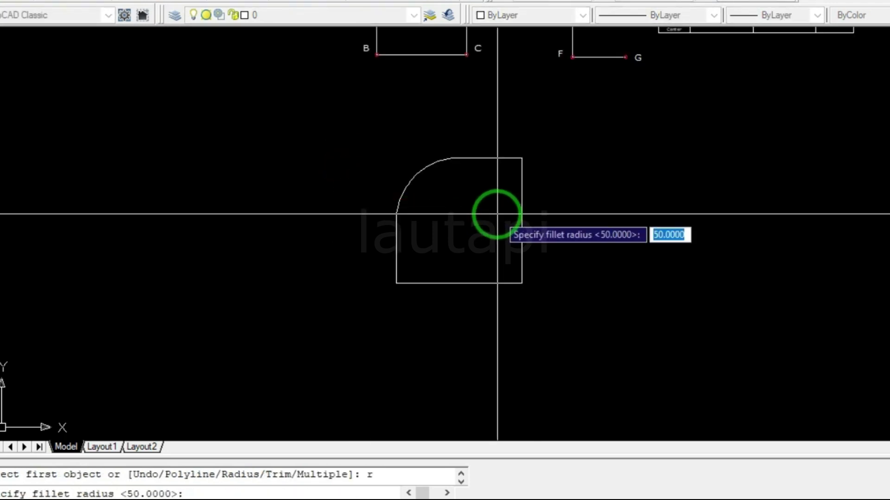
{"action": "scroll", "coordinate": [516, 222], "scroll_direction": "up", "scroll_amount": 3}
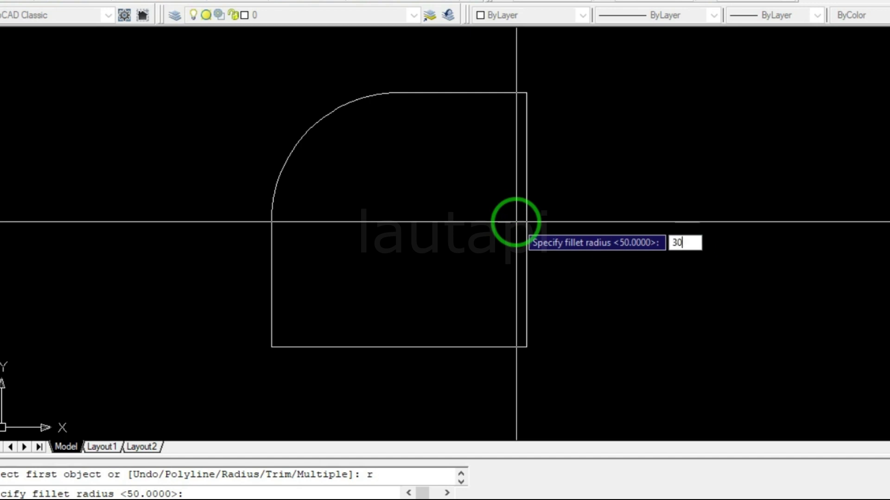
{"action": "key", "text": "Return"}
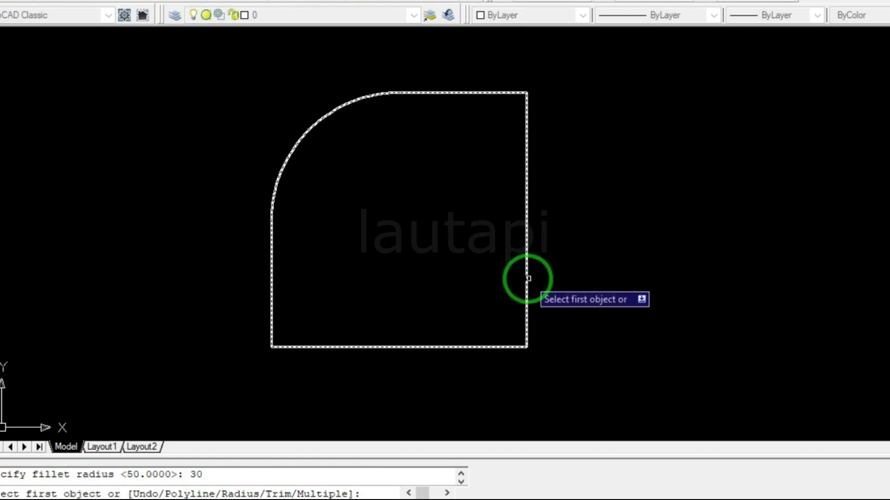
{"action": "left_click", "coordinate": [527, 278]}
{"action": "left_click", "coordinate": [458, 348]}
{"action": "scroll", "coordinate": [482, 233], "scroll_direction": "down", "scroll_amount": 3}
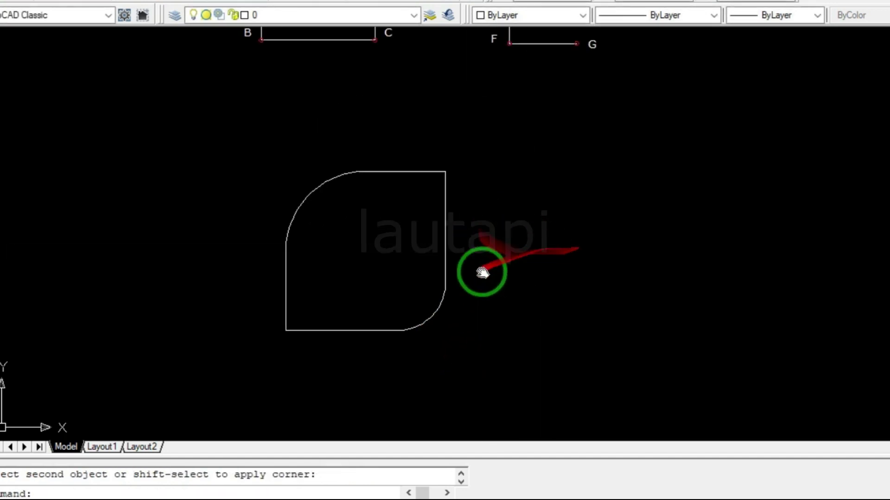
{"action": "middle_click_drag", "start_coordinate": [481, 292], "coordinate": [498, 295]}
{"action": "scroll", "coordinate": [480, 318], "scroll_direction": "down", "scroll_amount": 1}
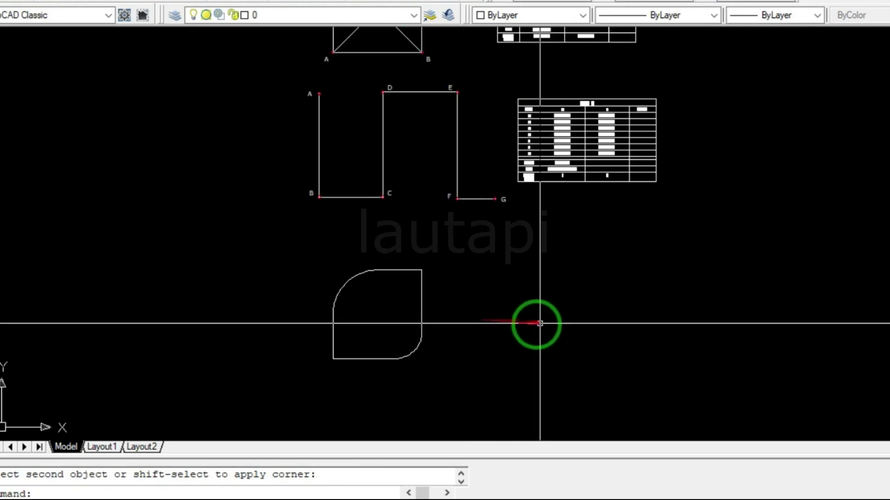
{"action": "scroll", "coordinate": [505, 333], "scroll_direction": "up", "scroll_amount": 1}
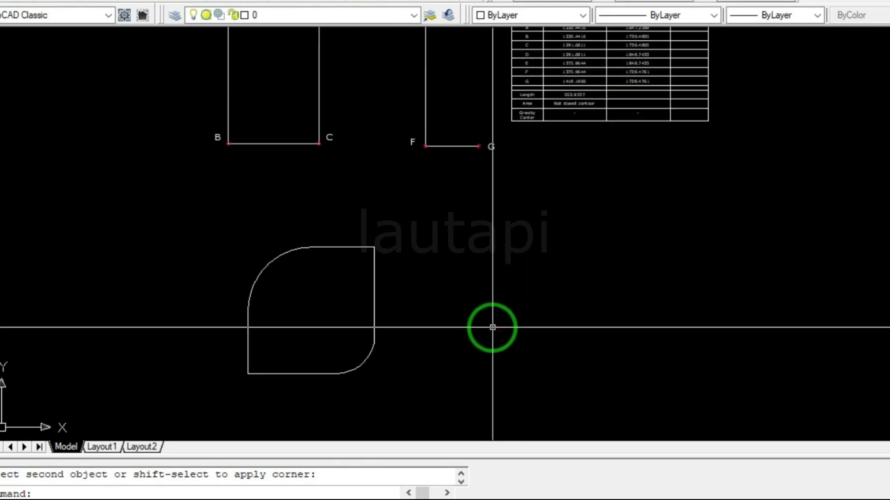
{"action": "type", "text": "tabc"}
{"action": "key", "text": "Return"}
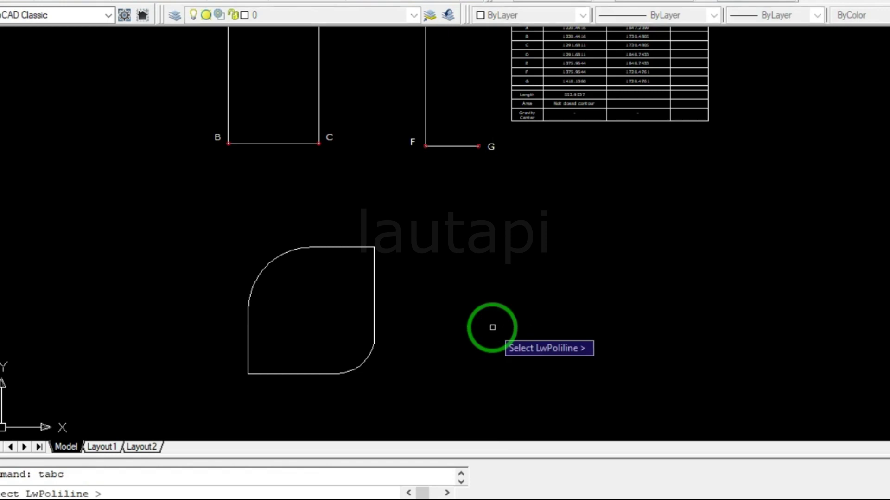
Tabulate the rounded polyline, placing its Land # table (perimeter 365.6637, area 9270.3538) to the right.
{"action": "scroll", "coordinate": [427, 328], "scroll_direction": "up", "scroll_amount": 3}
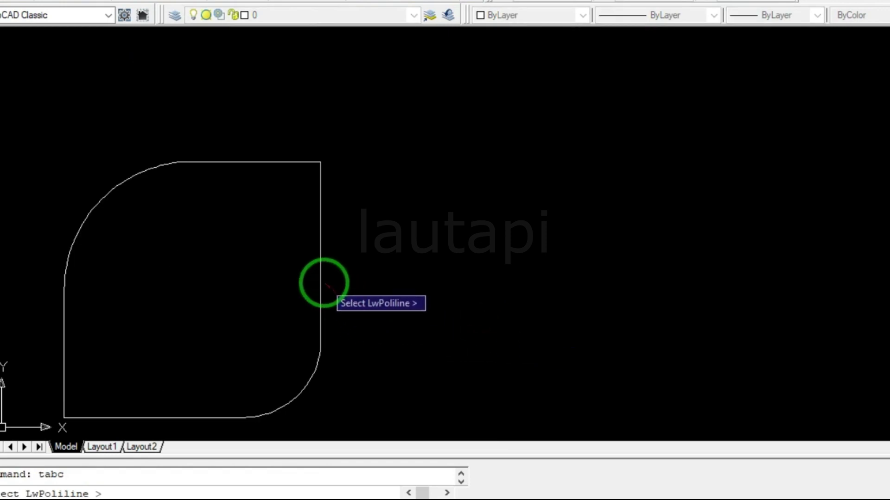
{"action": "left_click", "coordinate": [330, 284]}
{"action": "scroll", "coordinate": [493, 187], "scroll_direction": "down", "scroll_amount": 2}
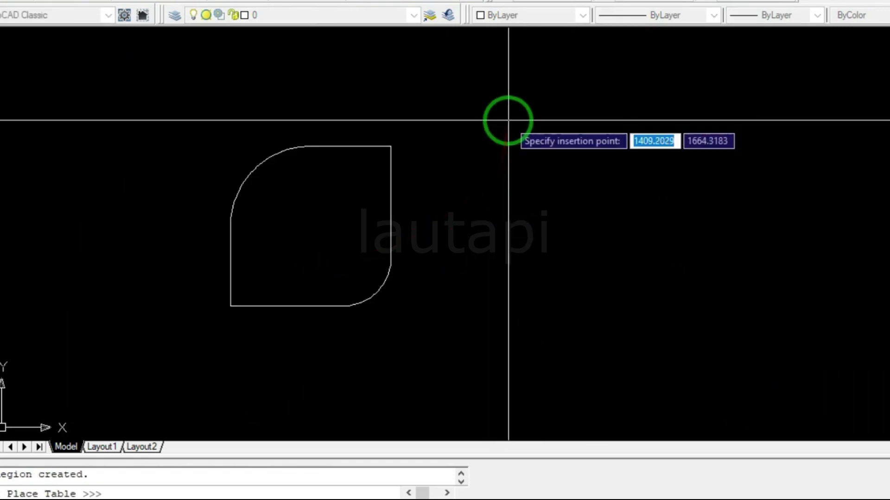
{"action": "left_click", "coordinate": [526, 151]}
{"action": "scroll", "coordinate": [556, 218], "scroll_direction": "up", "scroll_amount": 2}
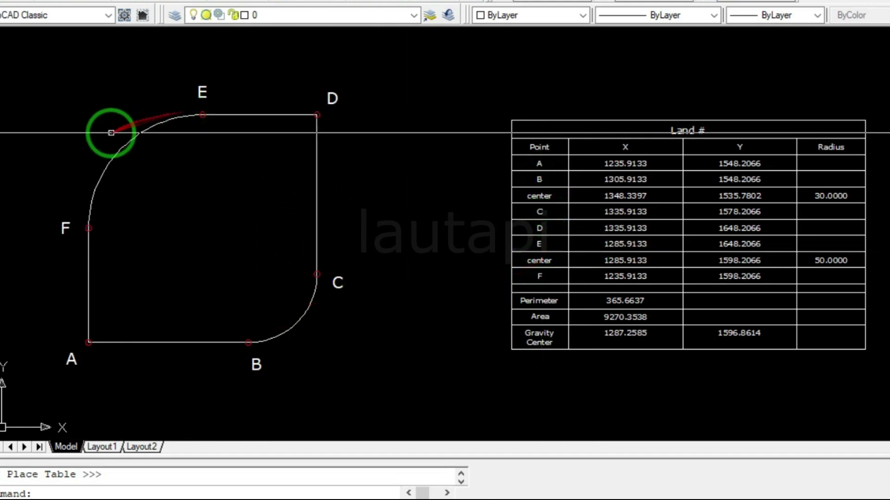
{"action": "left_click", "coordinate": [110, 161]}
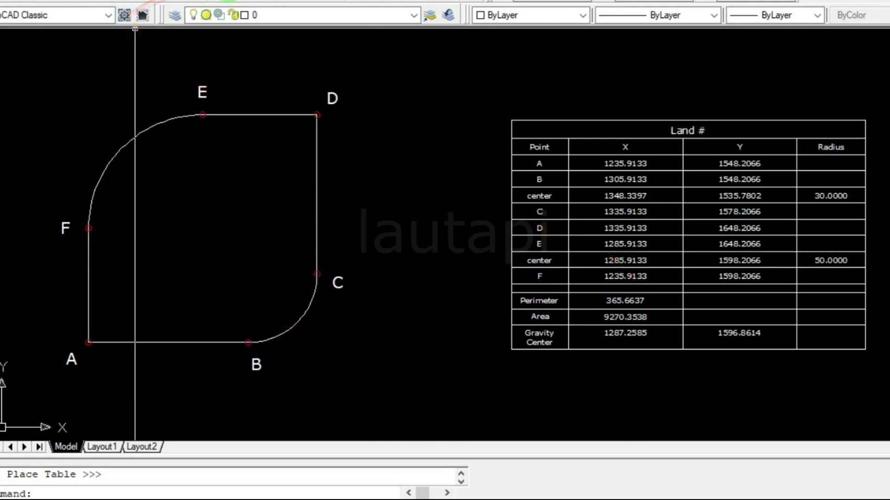
Add an R30 radius dimension on the arc between B and C.
{"action": "left_click", "coordinate": [241, 1]}
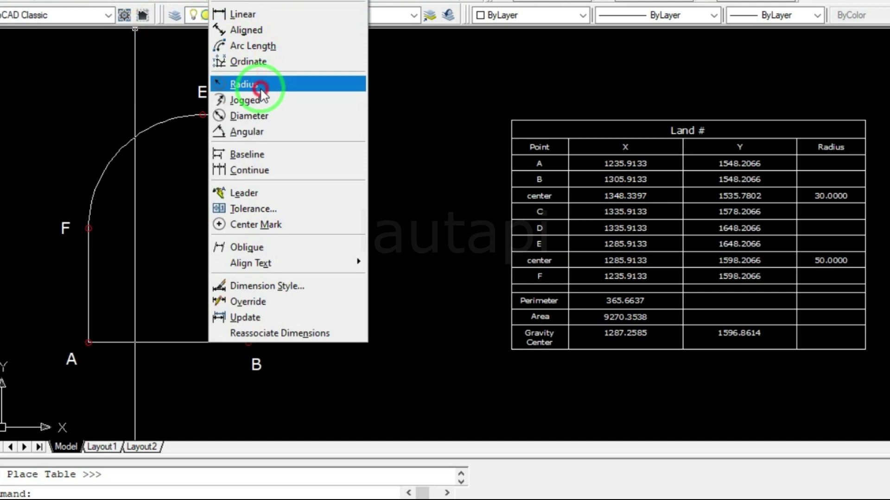
{"action": "left_click", "coordinate": [261, 90]}
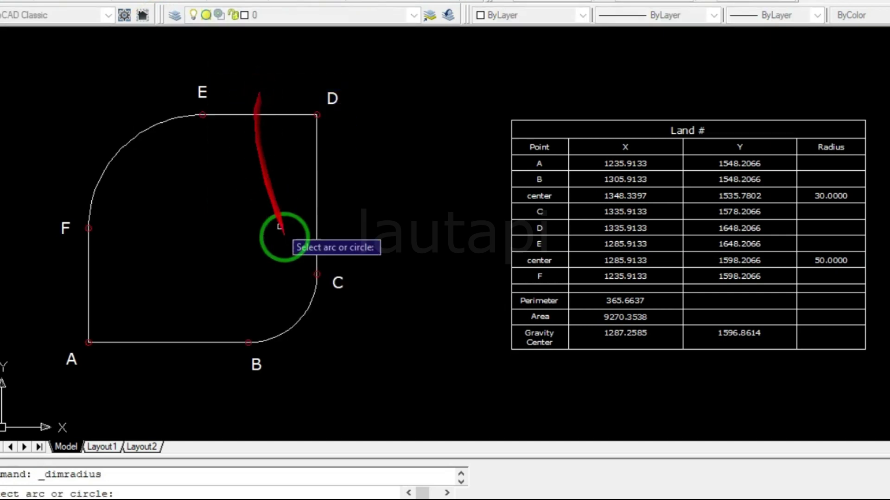
{"action": "left_click", "coordinate": [303, 325]}
{"action": "left_click", "coordinate": [336, 366]}
{"action": "scroll", "coordinate": [338, 376], "scroll_direction": "up", "scroll_amount": 3}
{"action": "scroll", "coordinate": [338, 376], "scroll_direction": "down", "scroll_amount": 2}
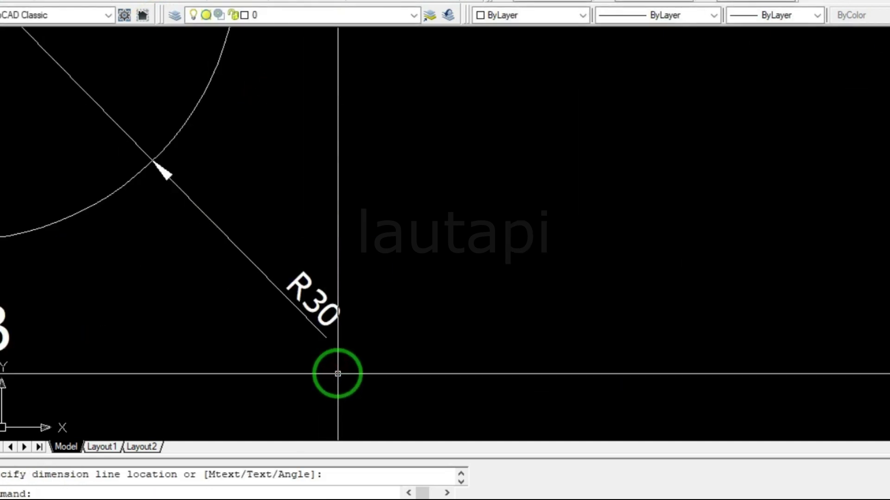
{"action": "scroll", "coordinate": [338, 371], "scroll_direction": "down", "scroll_amount": 3}
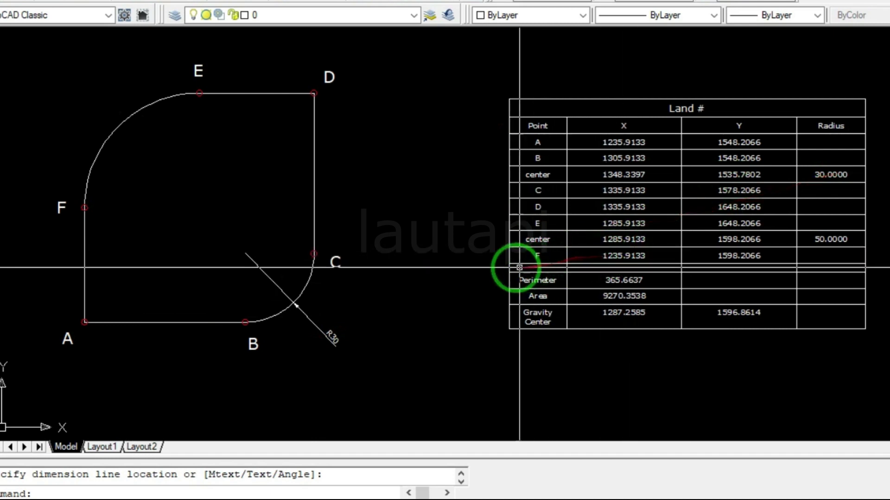
Add an R50 radius dimension on the arc between F and E.
{"action": "left_click", "coordinate": [232, 2]}
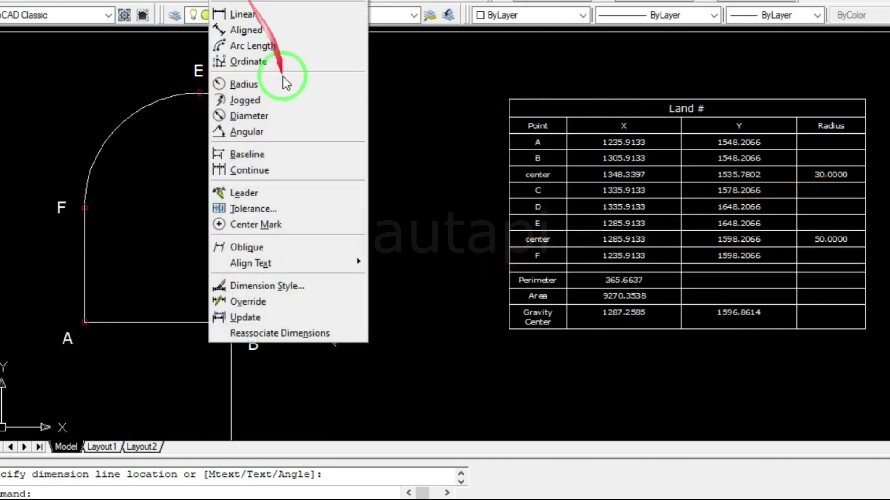
{"action": "left_click", "coordinate": [303, 85]}
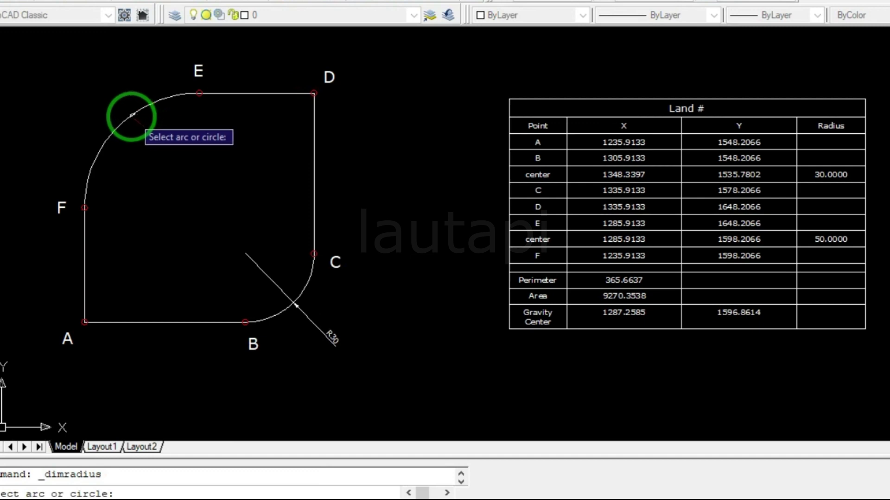
{"action": "left_click", "coordinate": [134, 117]}
{"action": "left_click", "coordinate": [84, 75]}
{"action": "scroll", "coordinate": [97, 105], "scroll_direction": "up", "scroll_amount": 3}
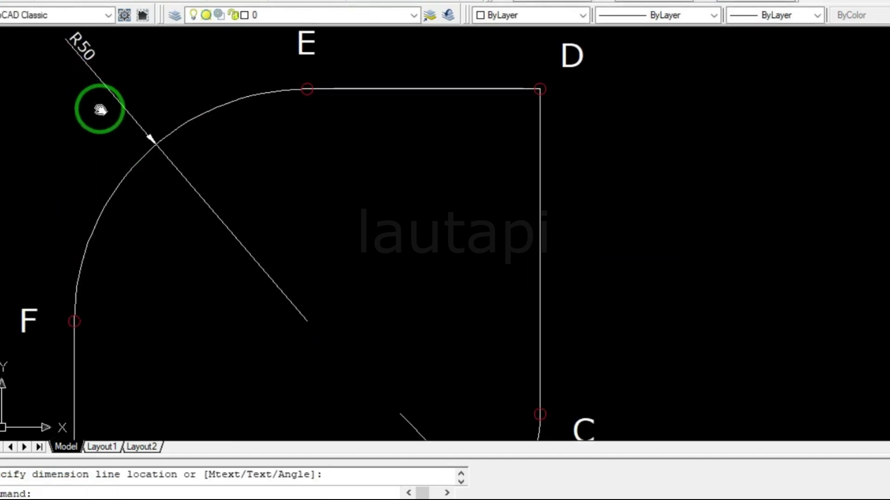
{"action": "middle_click_drag", "start_coordinate": [97, 106], "coordinate": [119, 79]}
{"action": "scroll", "coordinate": [155, 87], "scroll_direction": "down", "scroll_amount": 4}
{"action": "scroll", "coordinate": [694, 263], "scroll_direction": "up", "scroll_amount": 4}
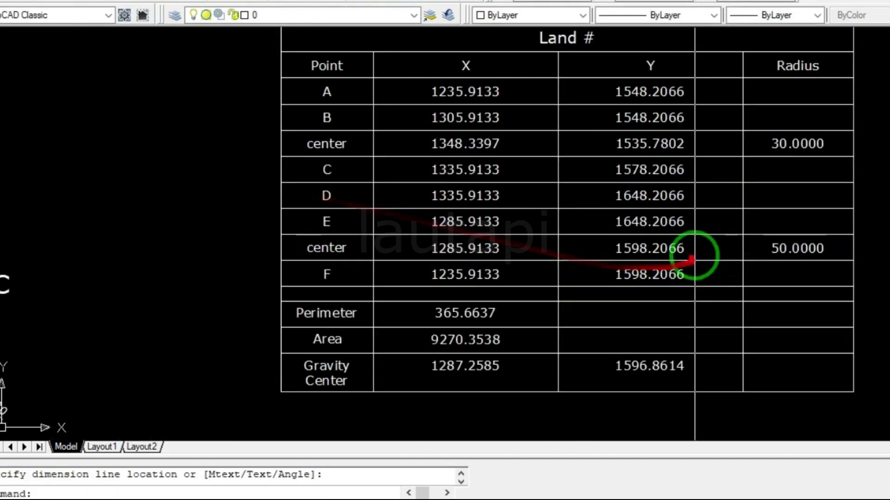
{"action": "scroll", "coordinate": [780, 263], "scroll_direction": "down", "scroll_amount": 2}
{"action": "middle_click_drag", "start_coordinate": [559, 267], "coordinate": [632, 271]}
{"action": "scroll", "coordinate": [705, 298], "scroll_direction": "up", "scroll_amount": 2}
{"action": "scroll", "coordinate": [399, 267], "scroll_direction": "down", "scroll_amount": 2}
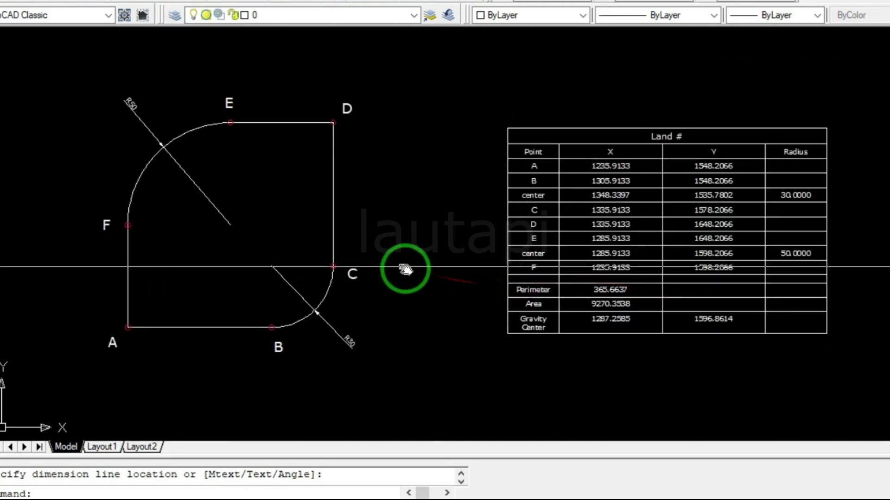
{"action": "middle_click_drag", "start_coordinate": [400, 268], "coordinate": [415, 273]}
{"action": "left_click", "coordinate": [380, 239]}
{"action": "left_click", "coordinate": [335, 204]}
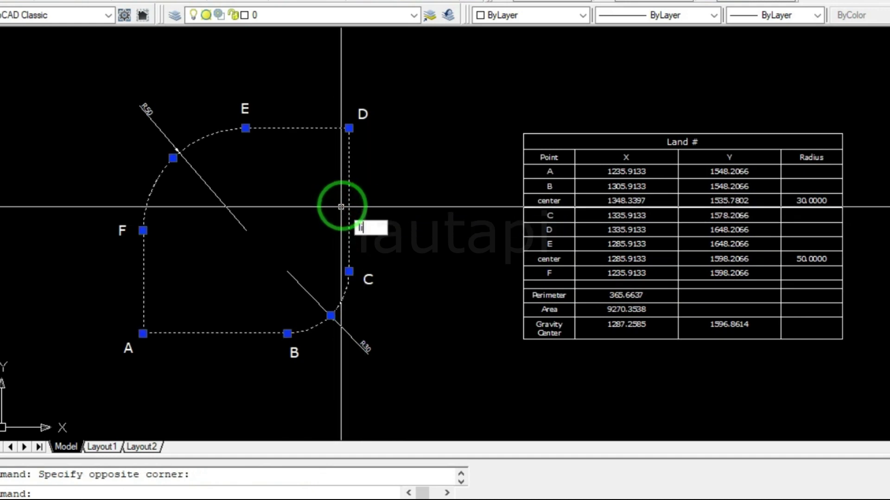
{"action": "key", "text": "Return"}
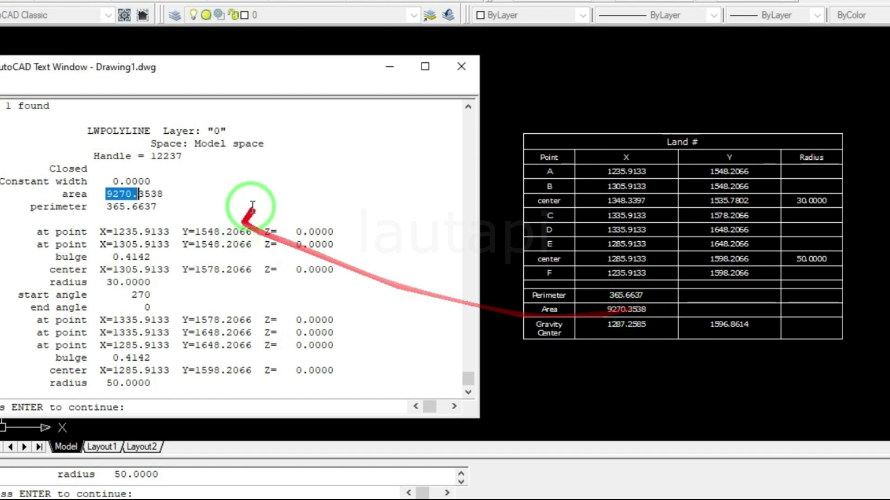
{"action": "left_click", "coordinate": [455, 79]}
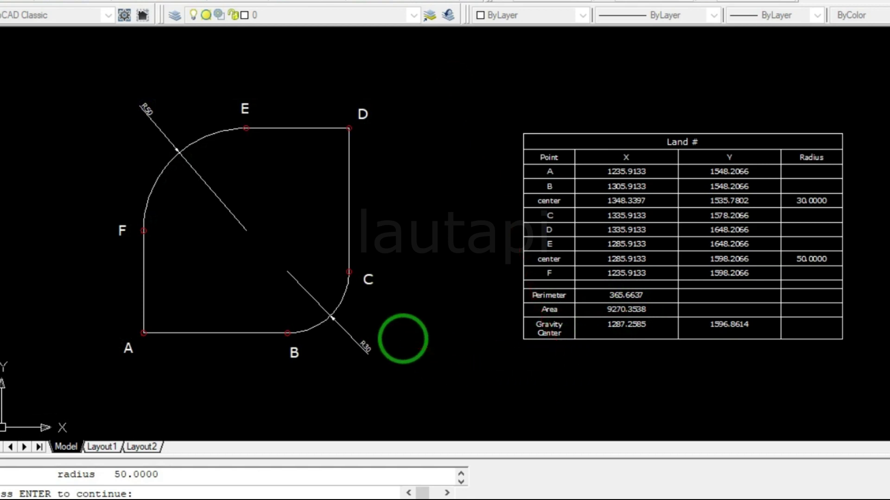
{"action": "key", "text": "Return"}
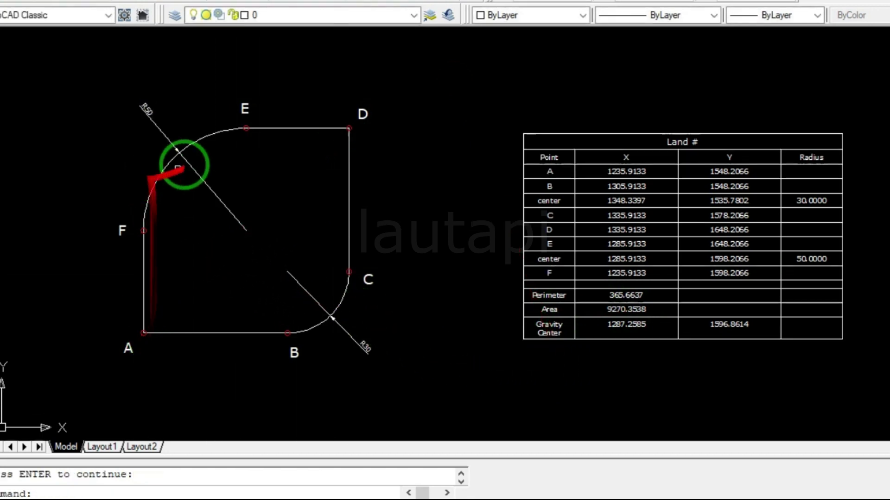
{"action": "middle_click_drag", "start_coordinate": [456, 367], "coordinate": [475, 377]}
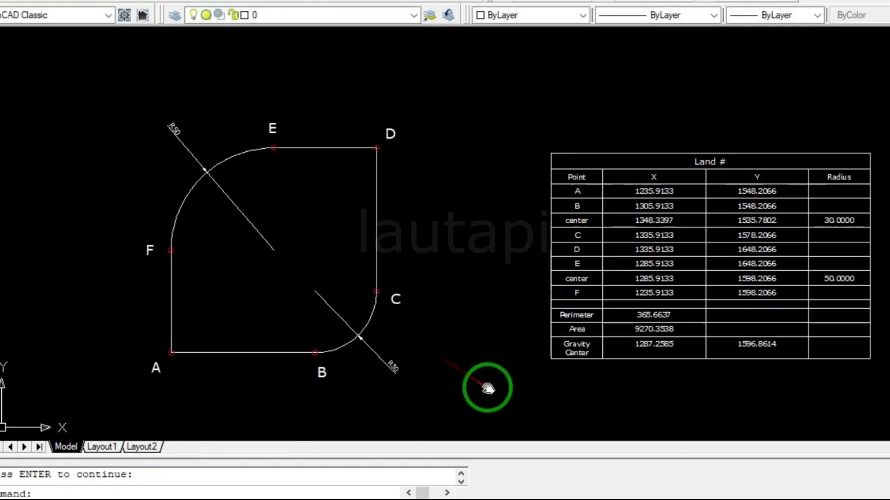
Draw a circle in the free space below the rounded shape.
{"action": "scroll", "coordinate": [675, 408], "scroll_direction": "up", "scroll_amount": 1}
{"action": "scroll", "coordinate": [700, 407], "scroll_direction": "down", "scroll_amount": 2}
{"action": "mouse_move", "coordinate": [700, 407]}
{"action": "middle_mouse_down"}
{"action": "mouse_move", "coordinate": [714, 381]}
{"action": "mouse_move", "coordinate": [397, 341]}
{"action": "mouse_move", "coordinate": [461, 289]}
{"action": "mouse_move", "coordinate": [471, 302]}
{"action": "middle_mouse_up"}
{"action": "scroll", "coordinate": [714, 381], "scroll_direction": "down", "scroll_amount": 2}
{"action": "scroll", "coordinate": [632, 382], "scroll_direction": "down", "scroll_amount": 2}
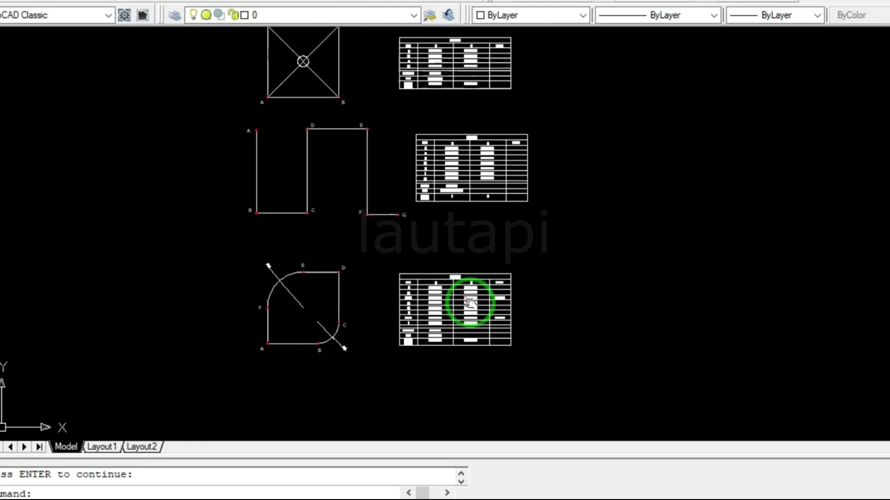
{"action": "scroll", "coordinate": [376, 359], "scroll_direction": "up", "scroll_amount": 2}
{"action": "middle_click_drag", "start_coordinate": [375, 363], "coordinate": [438, 315]}
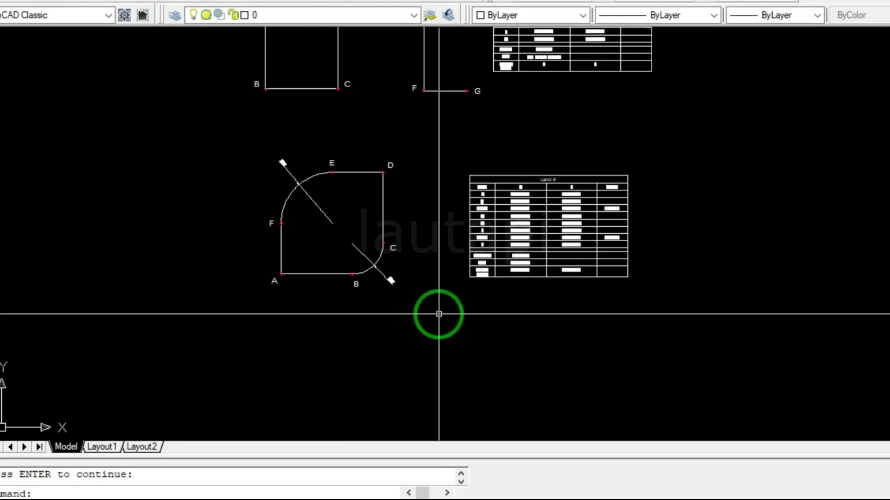
{"action": "middle_click_drag", "start_coordinate": [392, 353], "coordinate": [393, 321]}
{"action": "type", "text": "c"}
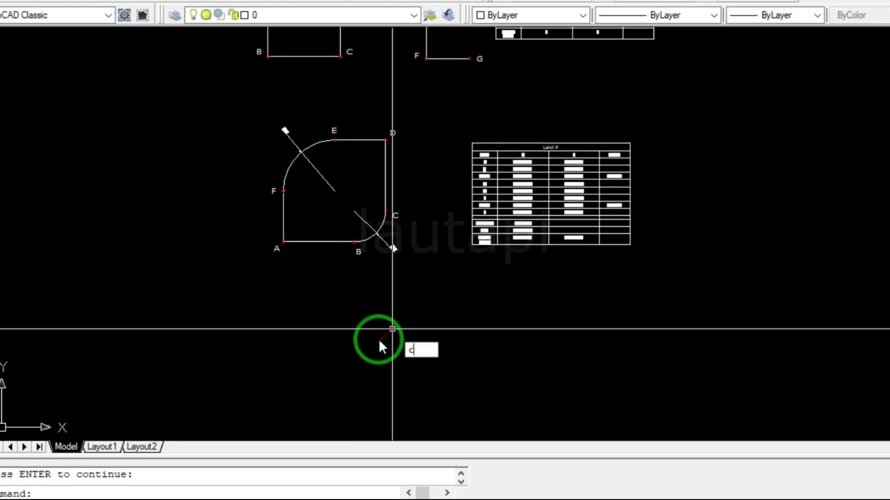
{"action": "key", "text": "Return"}
{"action": "middle_click_drag", "start_coordinate": [387, 334], "coordinate": [431, 287]}
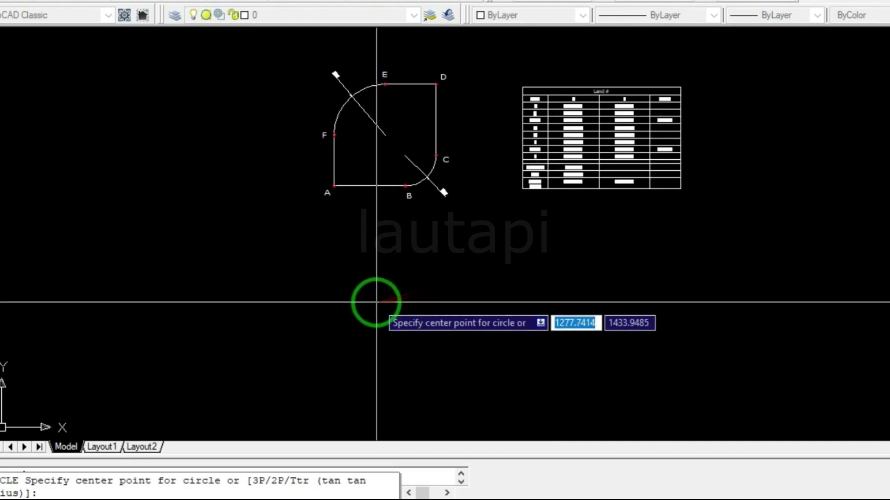
{"action": "left_click", "coordinate": [377, 302]}
{"action": "left_click", "coordinate": [438, 352]}
{"action": "key", "text": "Escape"}
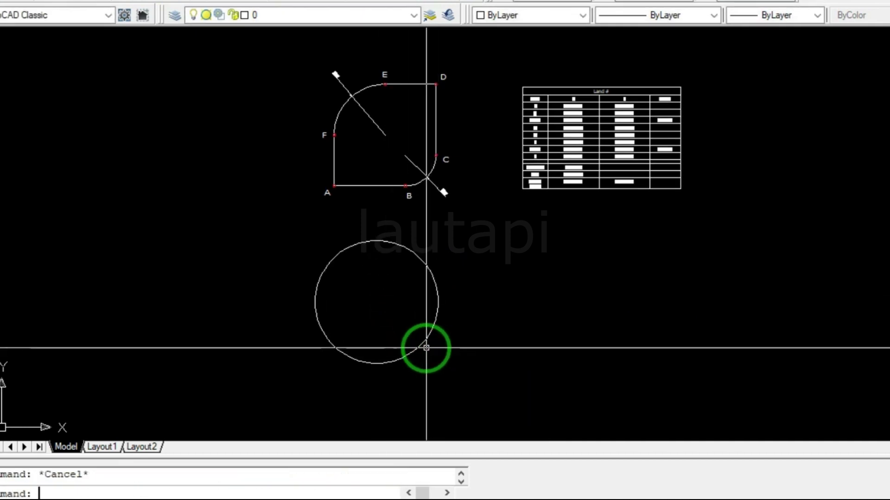
{"action": "scroll", "coordinate": [445, 322], "scroll_direction": "up", "scroll_amount": 3}
{"action": "type", "text": "tabc"}
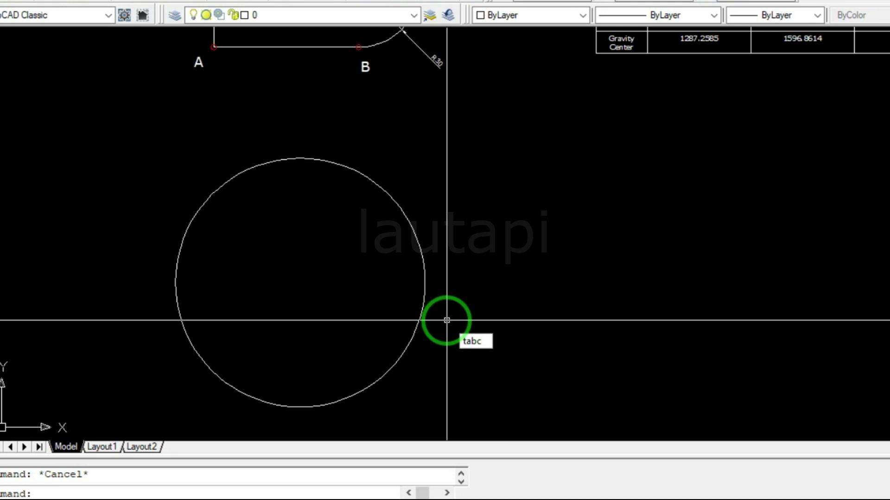
Run TABC twice on the circle; no coordinate table is produced.
{"action": "key", "text": "Return"}
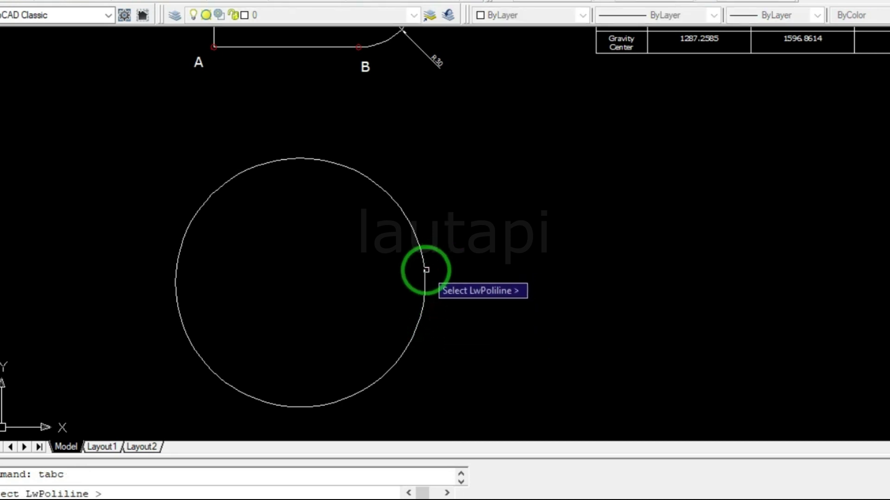
{"action": "left_click", "coordinate": [426, 270]}
{"action": "middle_click_drag", "start_coordinate": [561, 274], "coordinate": [482, 317]}
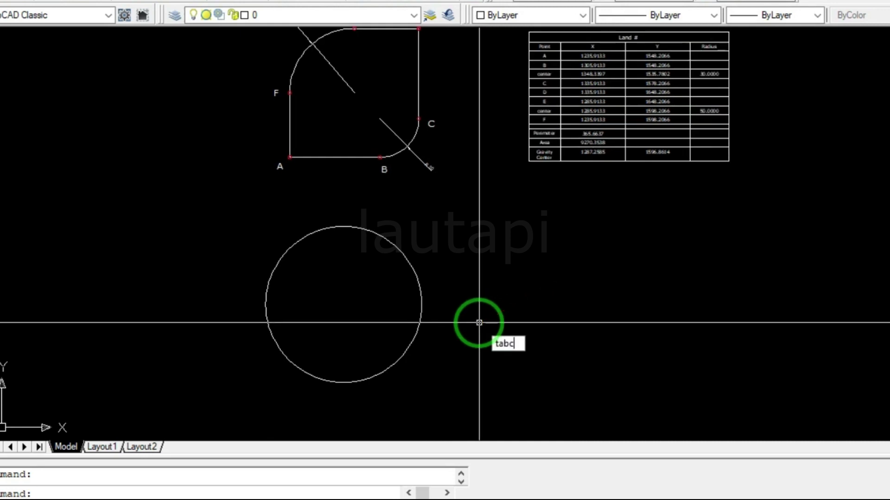
{"action": "key", "text": "Return"}
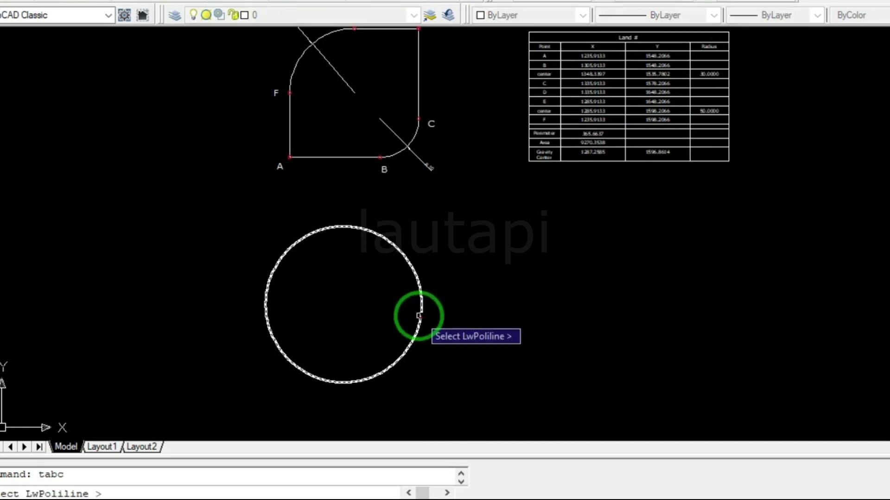
{"action": "left_click", "coordinate": [419, 315]}
{"action": "scroll", "coordinate": [558, 316], "scroll_direction": "down", "scroll_amount": 4}
{"action": "mouse_move", "coordinate": [520, 354]}
{"action": "middle_mouse_down"}
{"action": "mouse_move", "coordinate": [499, 361]}
{"action": "mouse_move", "coordinate": [497, 417]}
{"action": "middle_mouse_up"}
{"action": "scroll", "coordinate": [499, 360], "scroll_direction": "down", "scroll_amount": 2}
{"action": "scroll", "coordinate": [508, 351], "scroll_direction": "up", "scroll_amount": 3}
{"action": "scroll", "coordinate": [518, 384], "scroll_direction": "up", "scroll_amount": 1}
{"action": "scroll", "coordinate": [516, 378], "scroll_direction": "up", "scroll_amount": 1}
{"action": "middle_click_drag", "start_coordinate": [532, 382], "coordinate": [500, 391]}
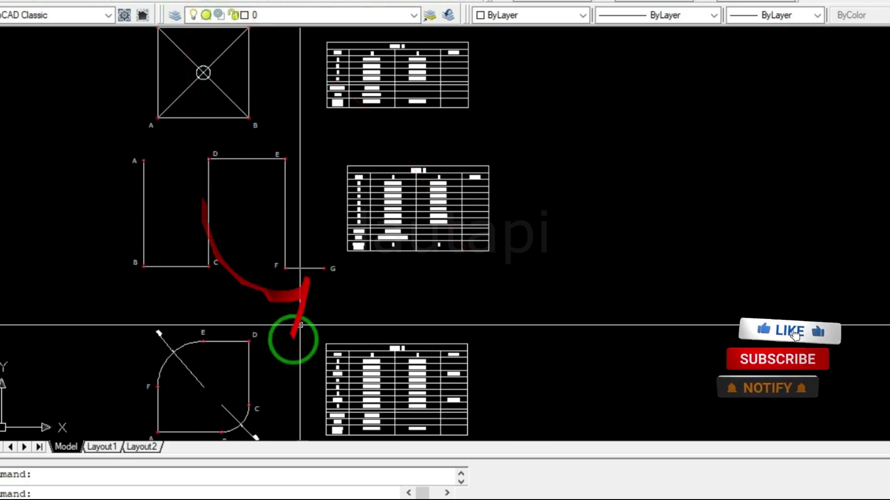
{"action": "middle_click_drag", "start_coordinate": [229, 366], "coordinate": [251, 338]}
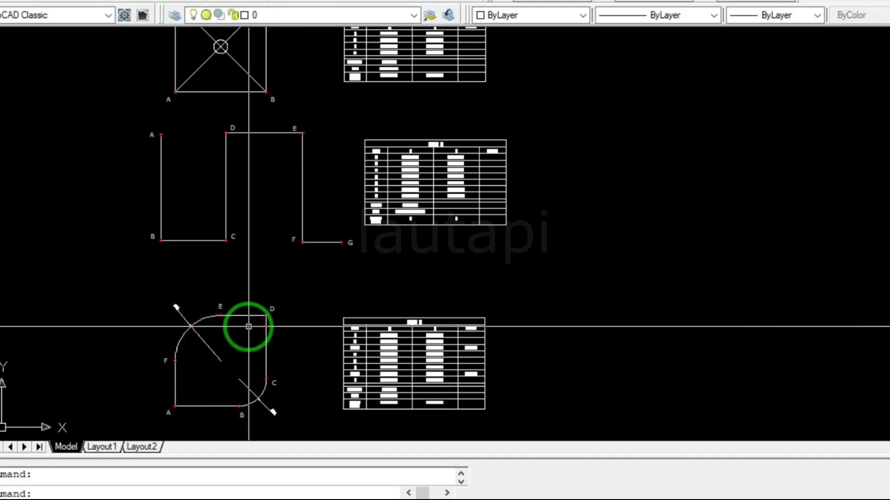
{"action": "middle_click_drag", "start_coordinate": [294, 321], "coordinate": [289, 323]}
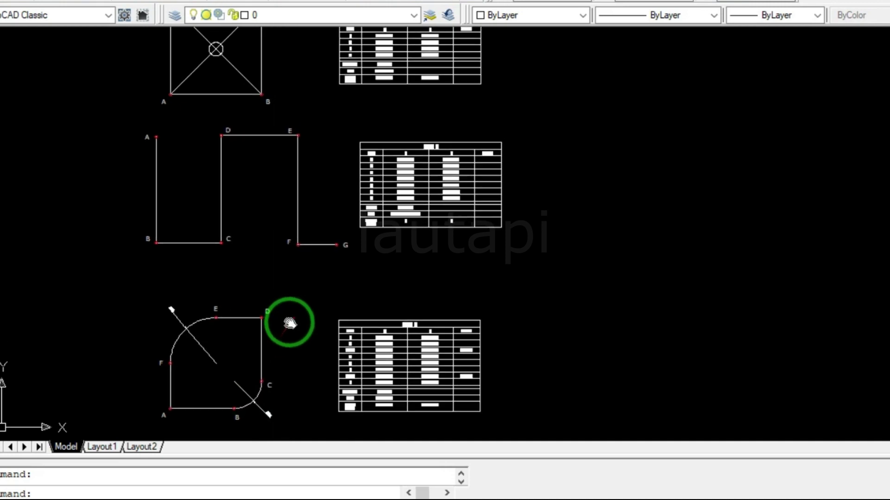
{"action": "scroll", "coordinate": [301, 319], "scroll_direction": "down", "scroll_amount": 2}
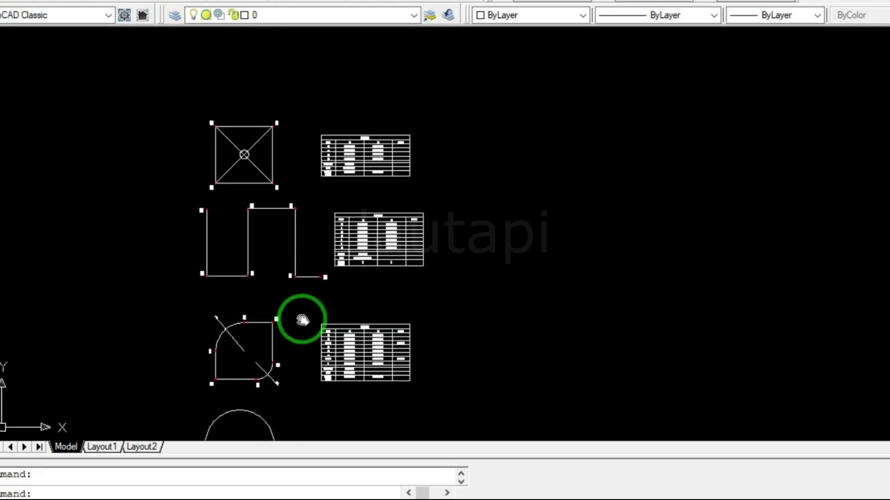
{"action": "scroll", "coordinate": [299, 319], "scroll_direction": "up", "scroll_amount": 1}
{"action": "middle_click_drag", "start_coordinate": [332, 313], "coordinate": [289, 328]}
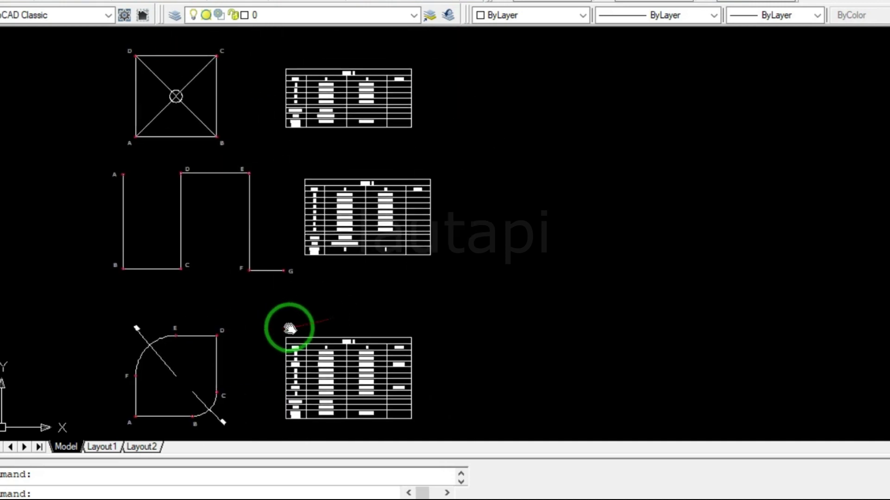